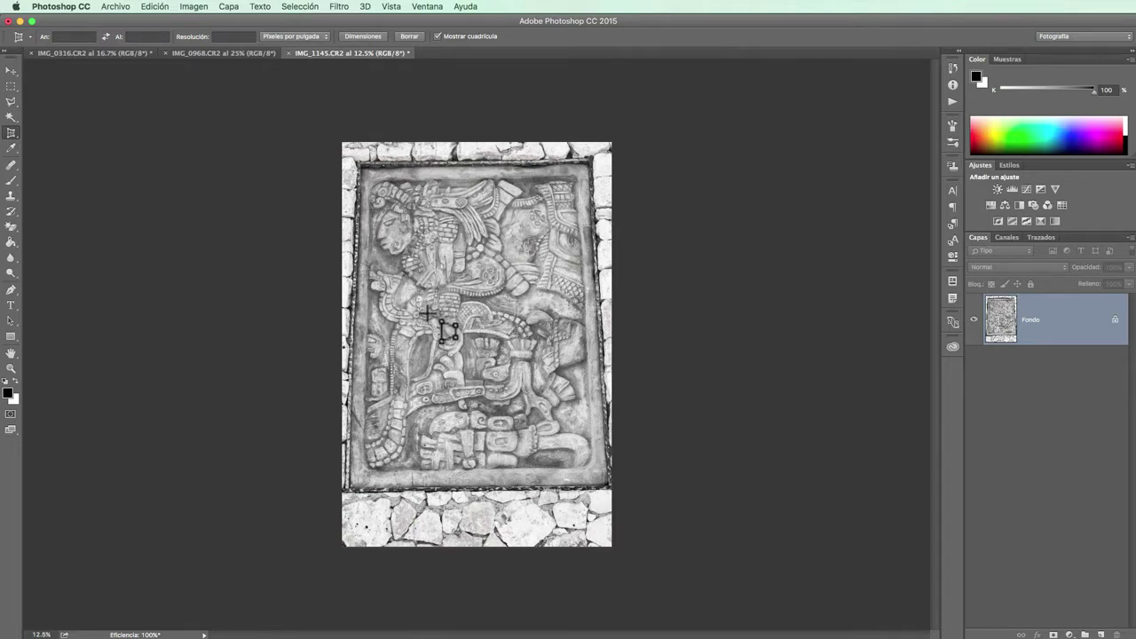
- Select the Perspective Crop Tool from the crop tool group for the carved panel photo
{"action": "right_click", "coordinate": [13, 133]}
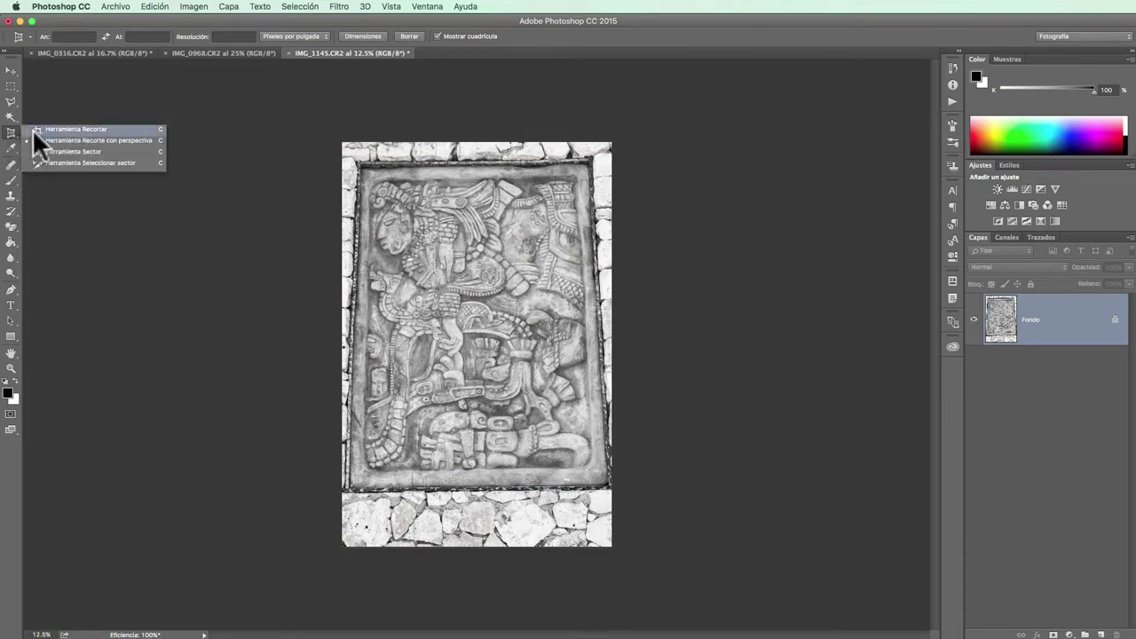
{"action": "left_click", "coordinate": [85, 131]}
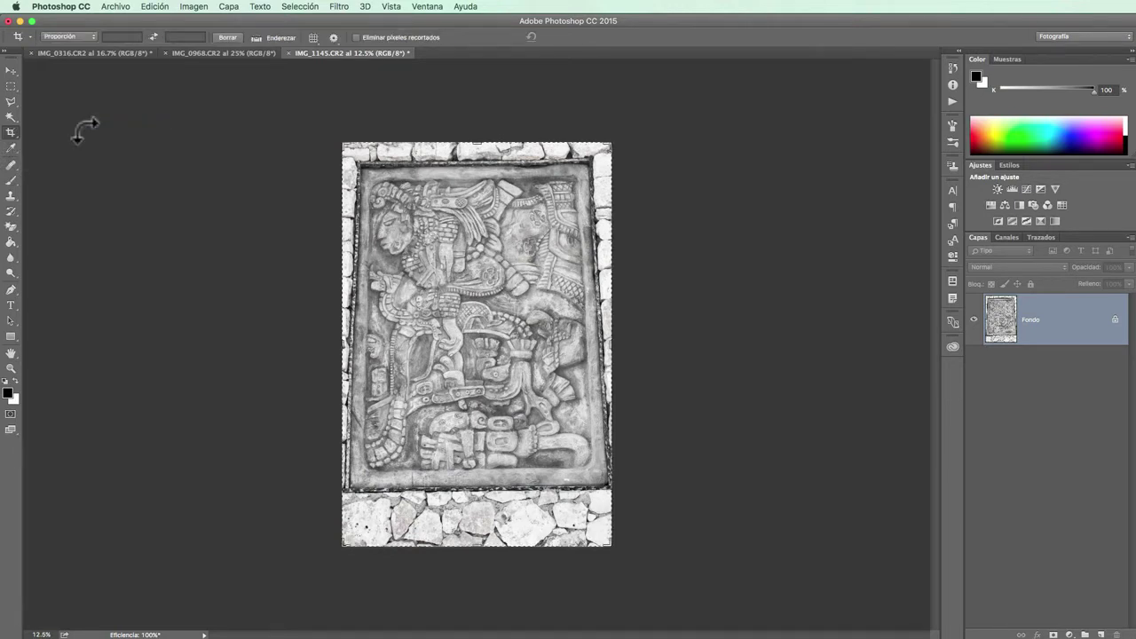
{"action": "right_click", "coordinate": [13, 134]}
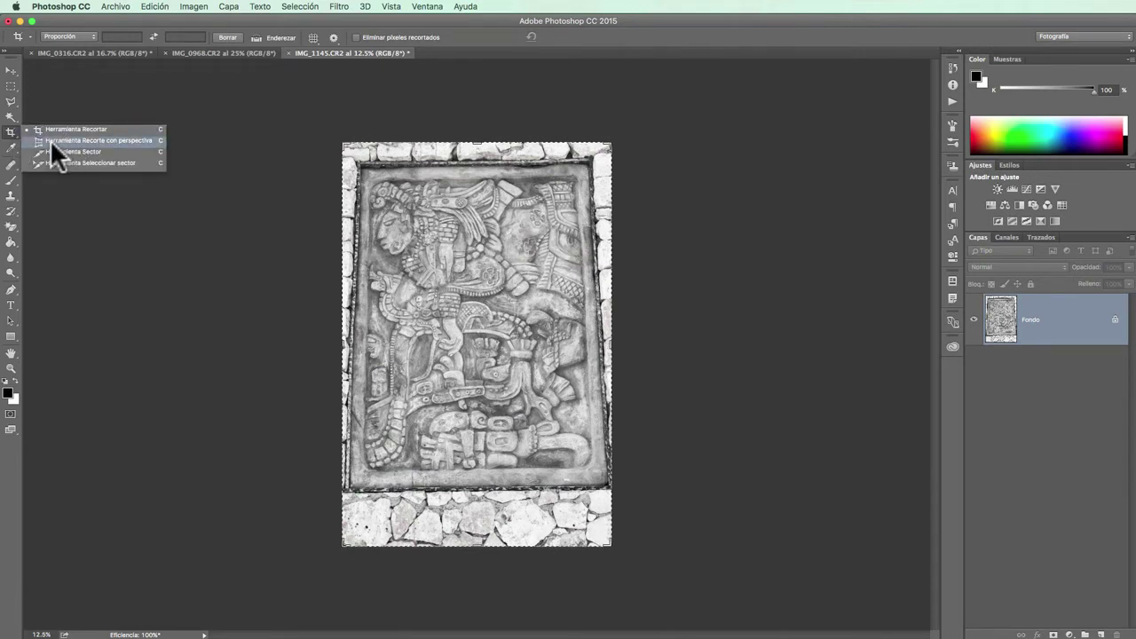
{"action": "left_click", "coordinate": [110, 140]}
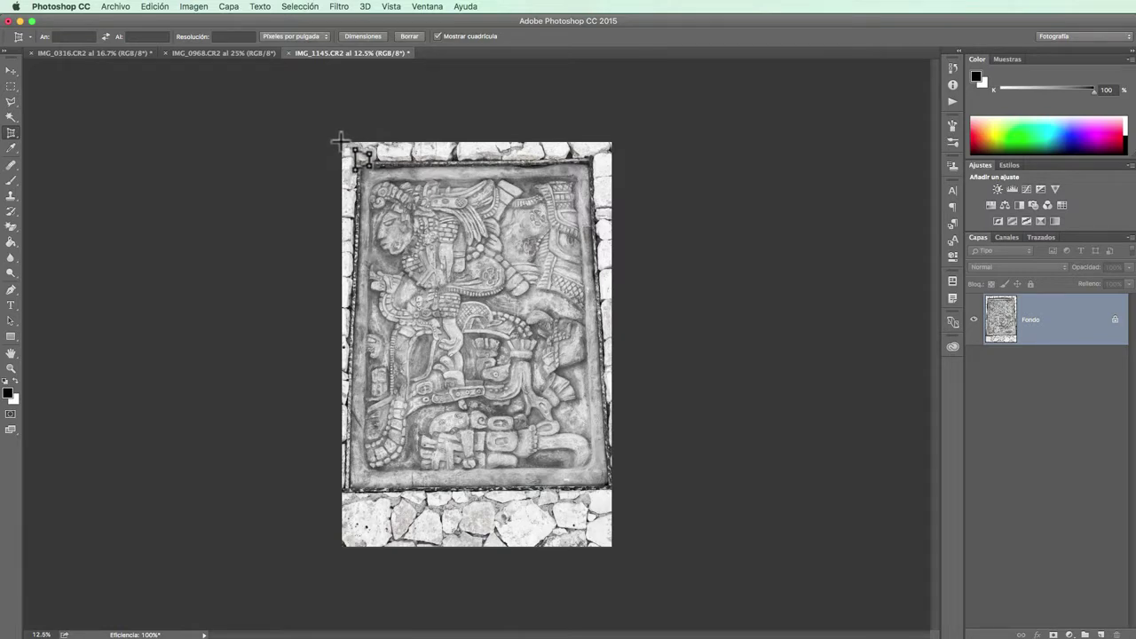
- Drag a perspective crop grid from top-left to bottom-right over the entire IMG_1145 photo
{"action": "left_click_drag", "start_coordinate": [340, 140], "coordinate": [633, 573]}
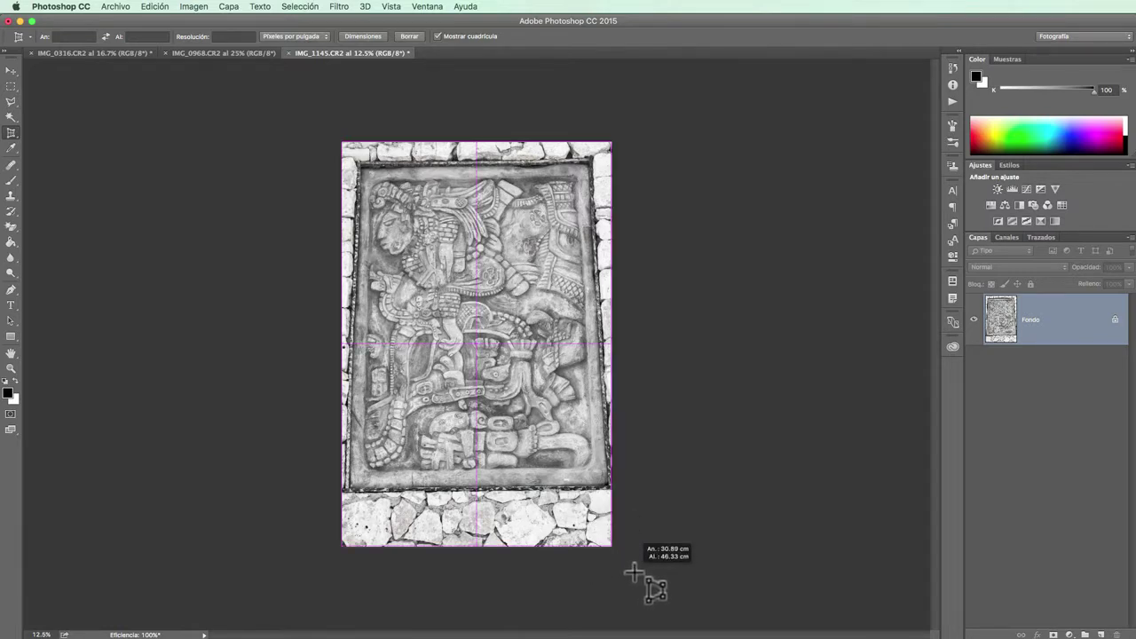
{"action": "left_click_drag", "start_coordinate": [633, 572], "coordinate": [638, 571]}
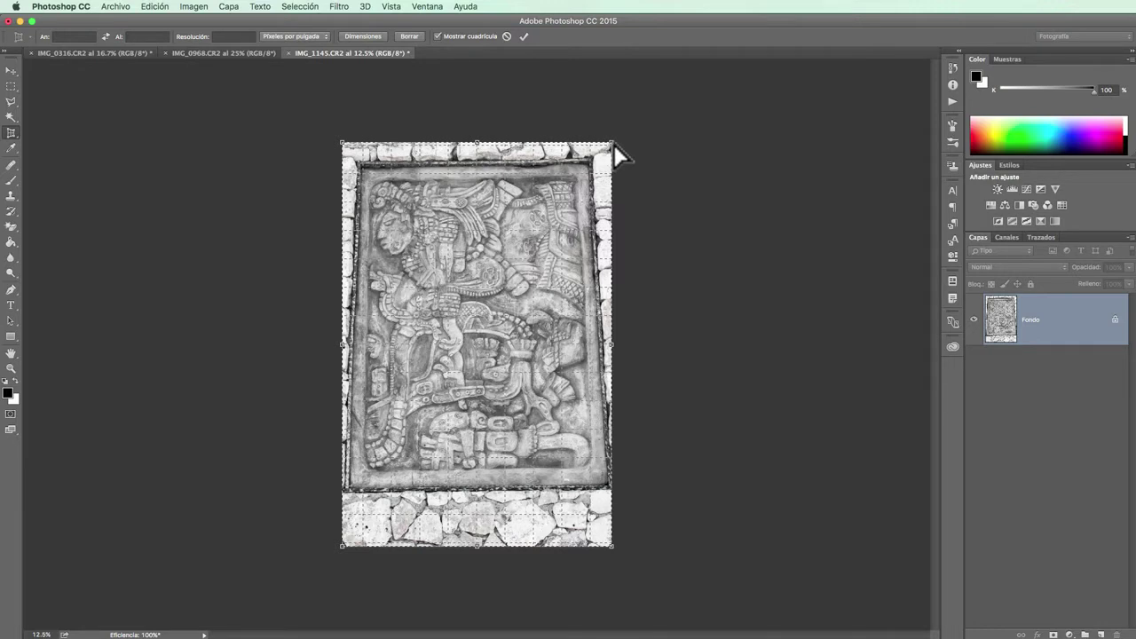
- Align the grid's top-right, top-left and bottom-left corners with the stone panel's edges
{"action": "left_click_drag", "start_coordinate": [610, 144], "coordinate": [599, 142]}
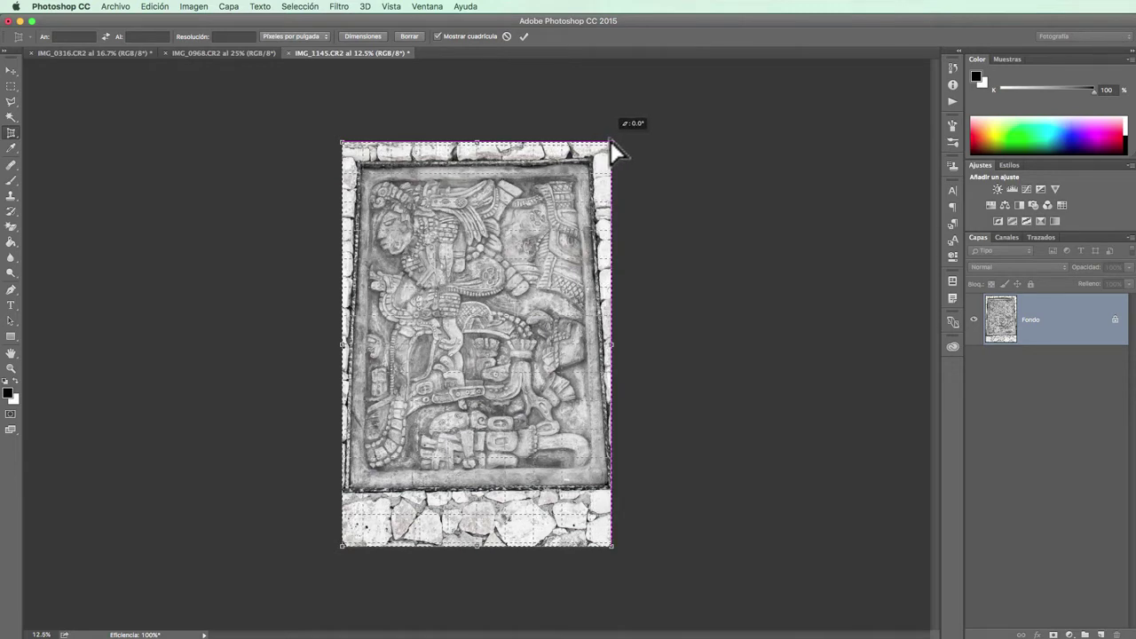
{"action": "mouse_move", "coordinate": [599, 142]}
{"action": "left_mouse_down"}
{"action": "mouse_move", "coordinate": [608, 144]}
{"action": "mouse_move", "coordinate": [594, 142]}
{"action": "left_mouse_up"}
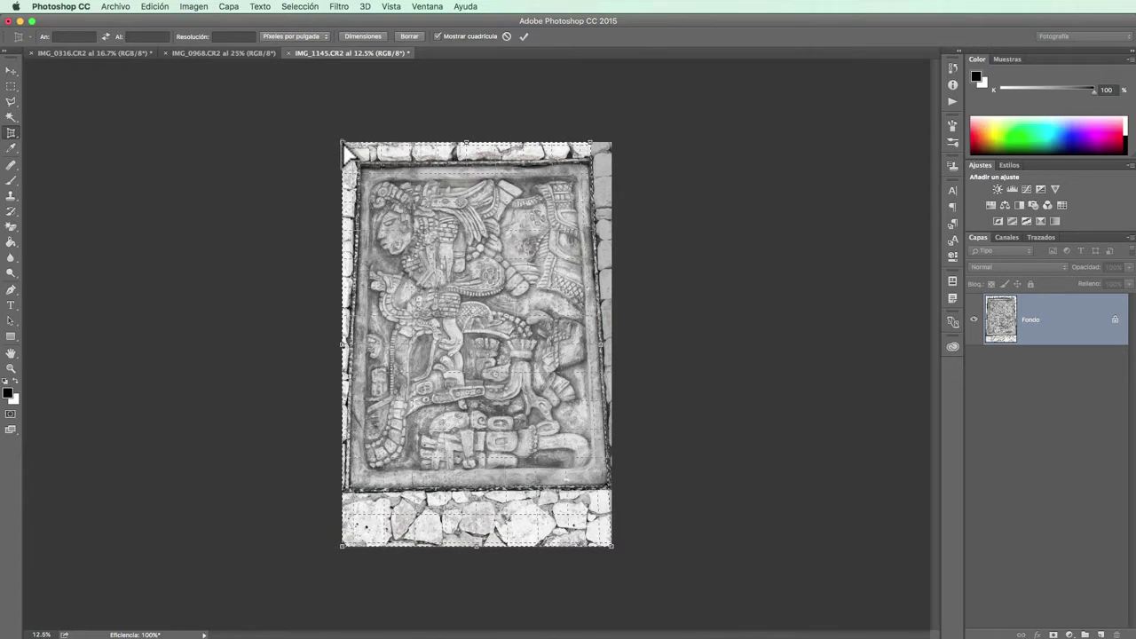
{"action": "left_click_drag", "start_coordinate": [344, 153], "coordinate": [360, 156]}
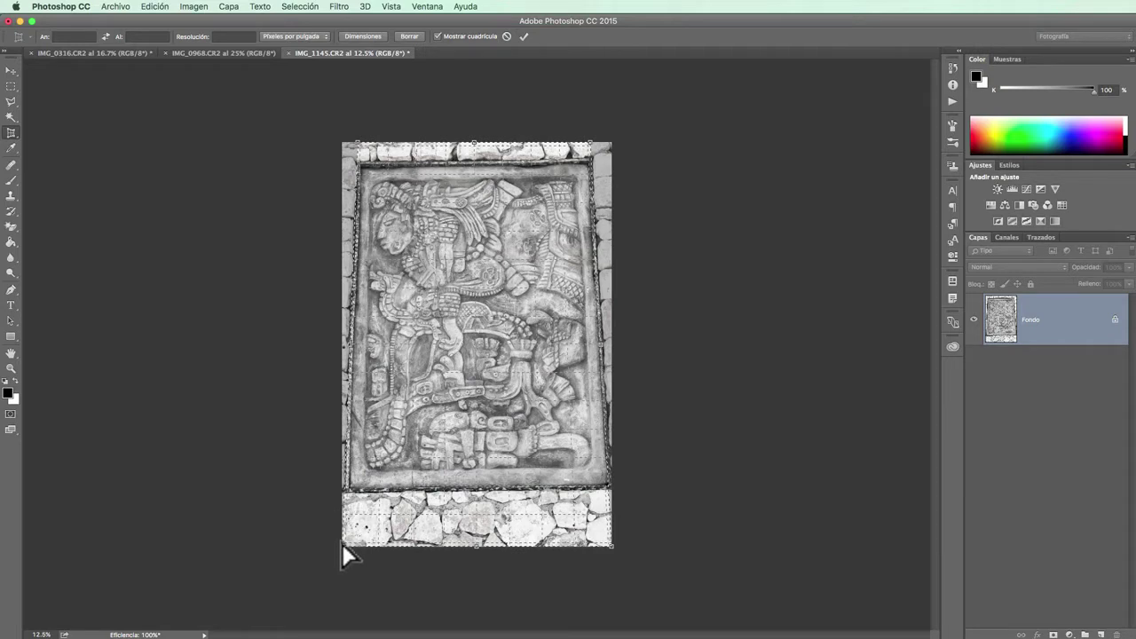
{"action": "left_click_drag", "start_coordinate": [342, 544], "coordinate": [343, 544]}
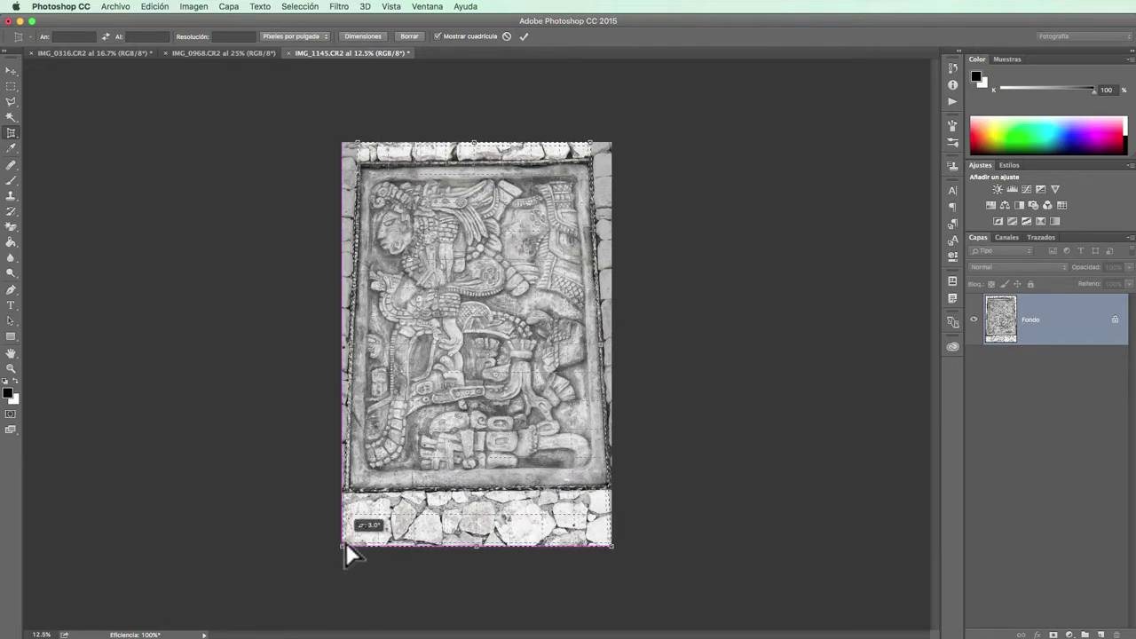
{"action": "left_click_drag", "start_coordinate": [338, 546], "coordinate": [347, 548]}
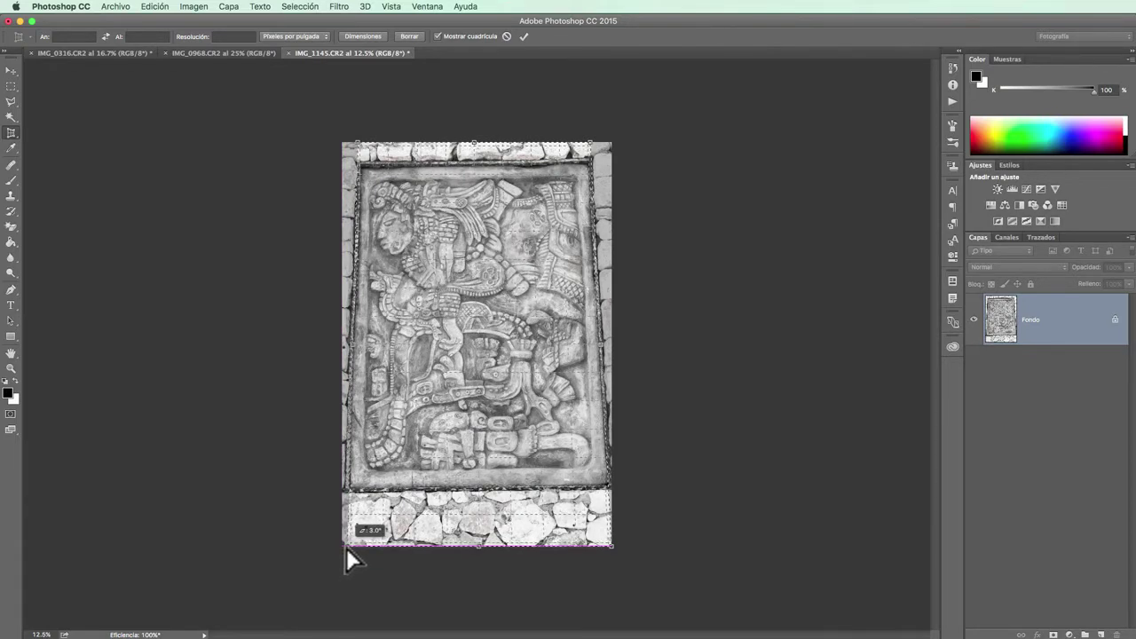
{"action": "left_click_drag", "start_coordinate": [346, 559], "coordinate": [347, 559]}
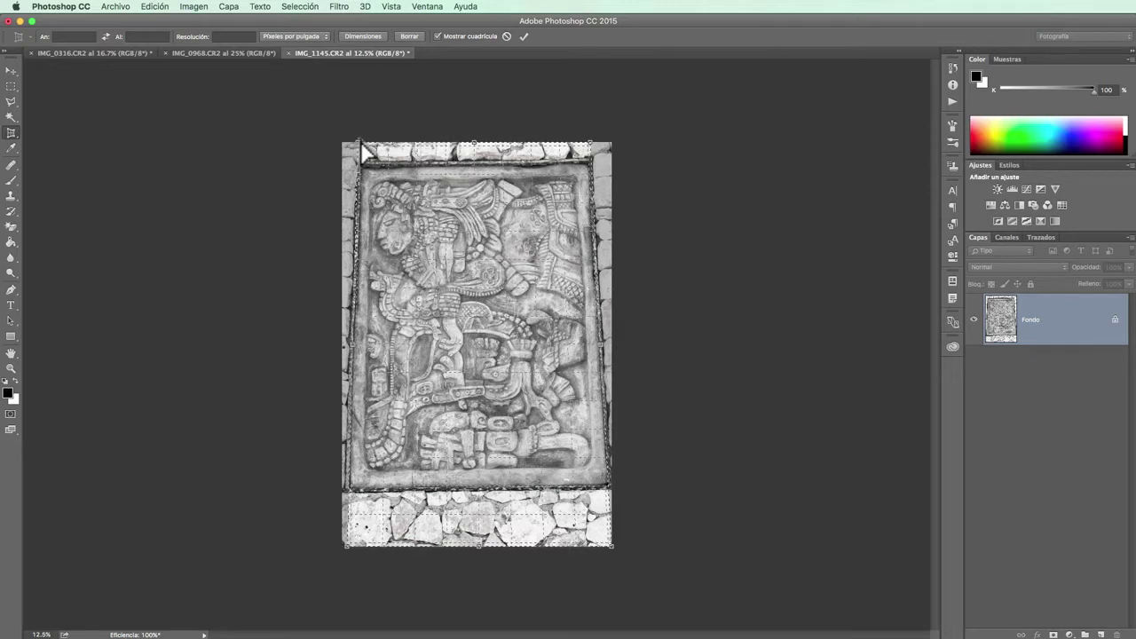
{"action": "left_click_drag", "start_coordinate": [363, 148], "coordinate": [359, 147]}
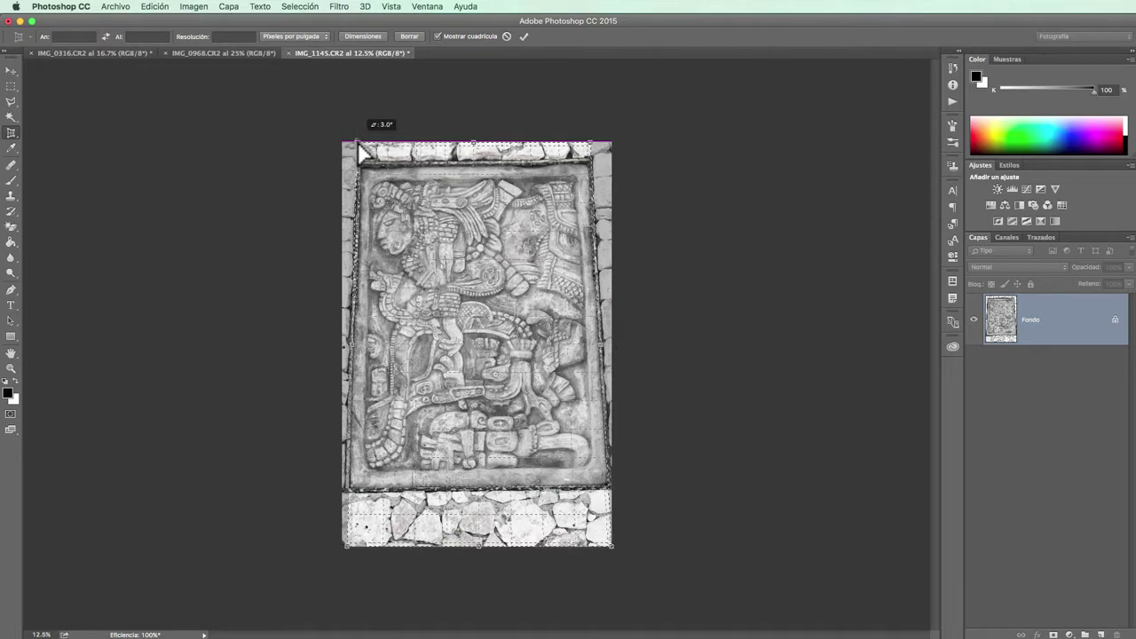
{"action": "left_click_drag", "start_coordinate": [359, 145], "coordinate": [359, 143]}
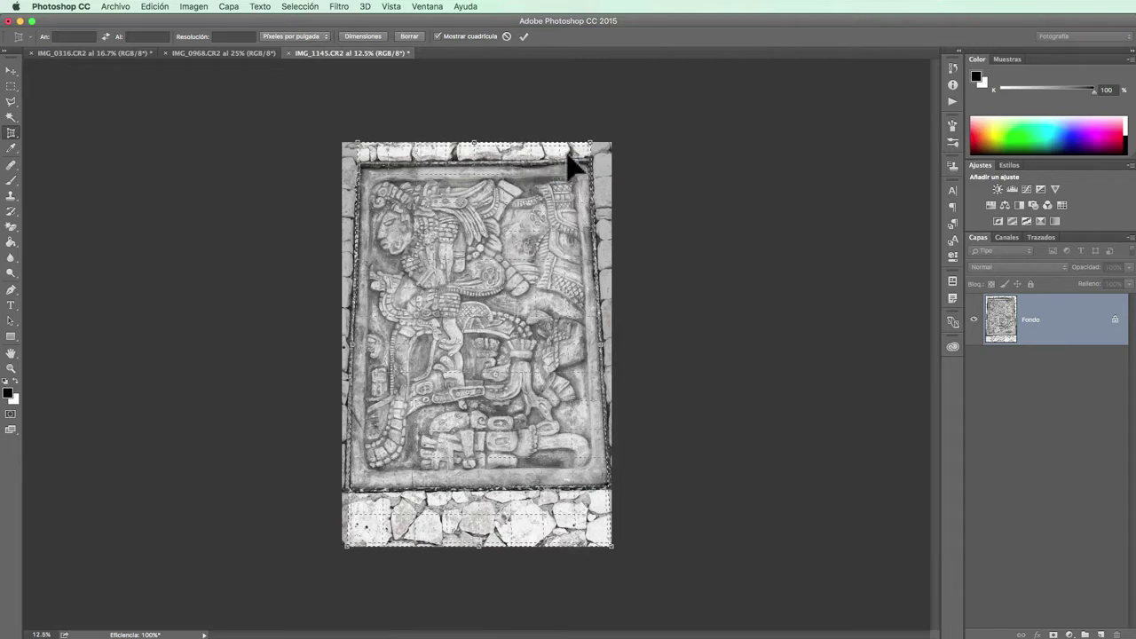
{"action": "left_click_drag", "start_coordinate": [591, 146], "coordinate": [595, 153]}
- Commit the perspective crop, then Step Backward and Step Forward to compare before and after
{"action": "left_click", "coordinate": [523, 36]}
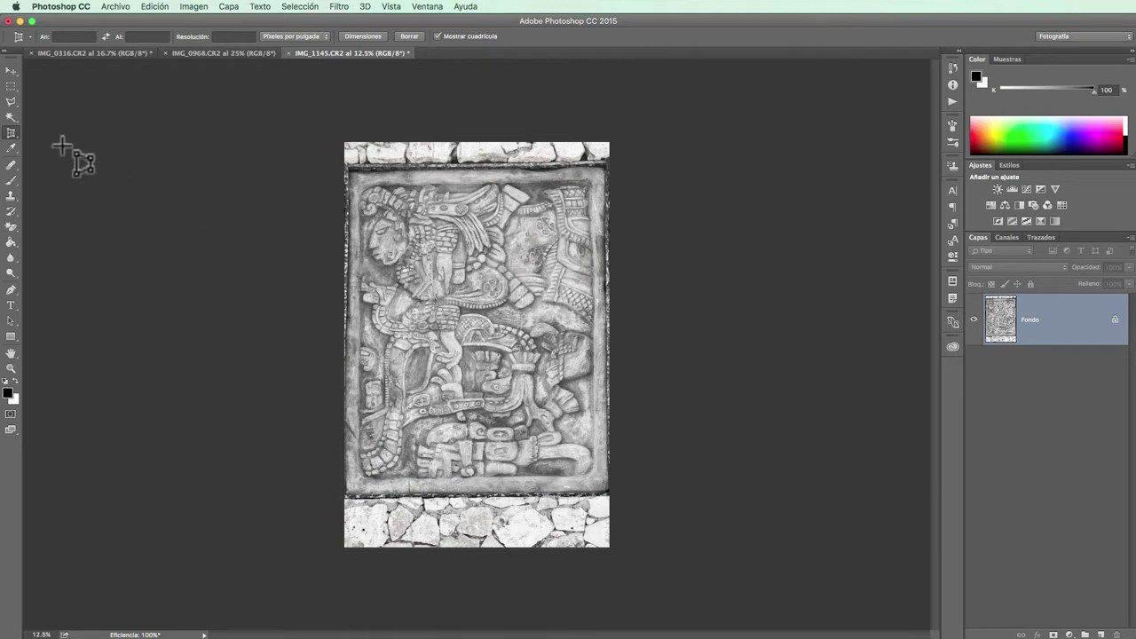
{"action": "right_click", "coordinate": [11, 135]}
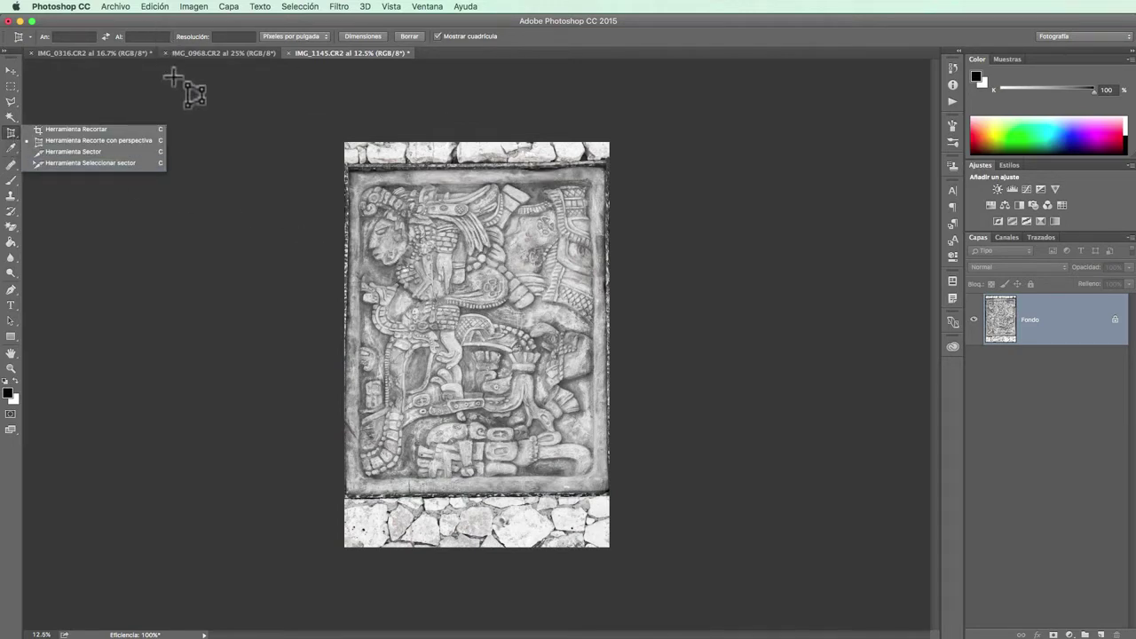
{"action": "left_click", "coordinate": [153, 7]}
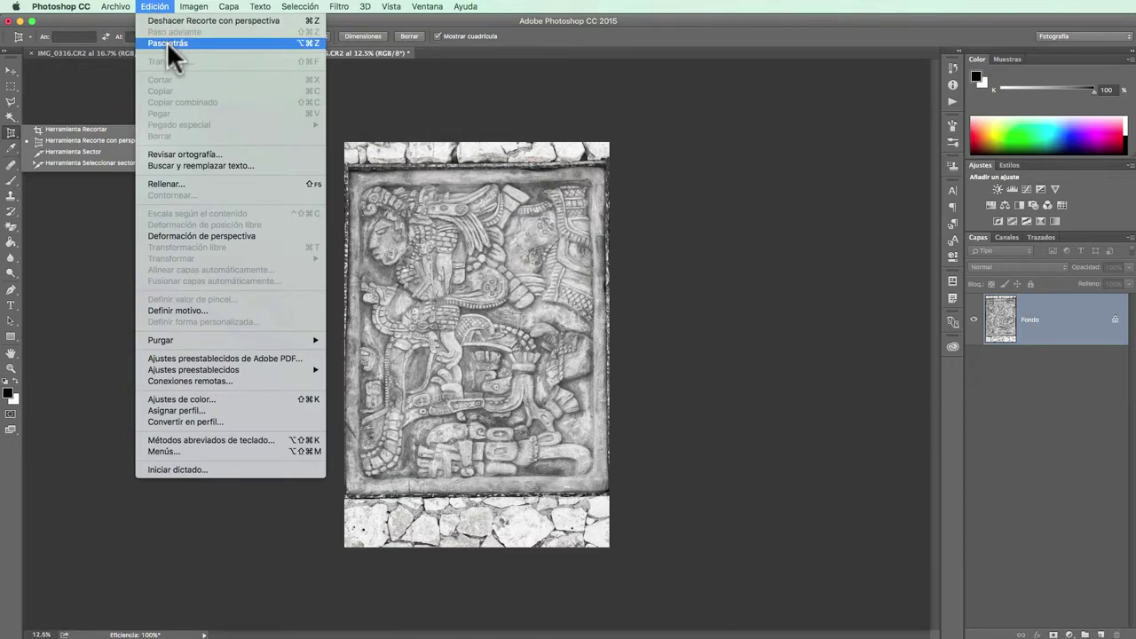
{"action": "left_click", "coordinate": [167, 43]}
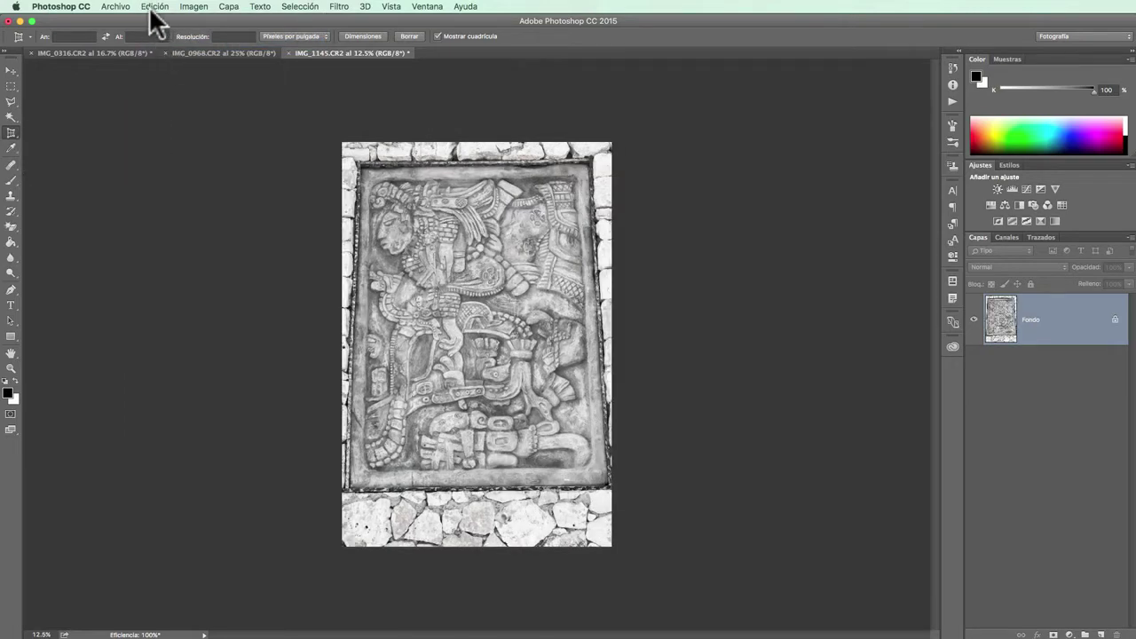
{"action": "left_click", "coordinate": [155, 7]}
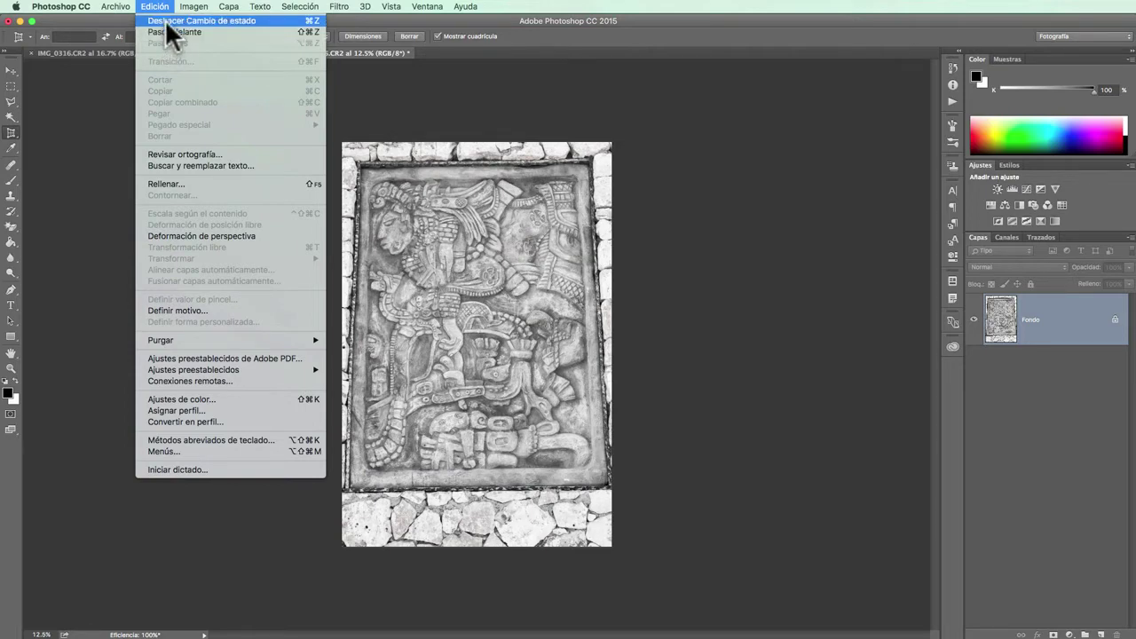
{"action": "left_click", "coordinate": [166, 21]}
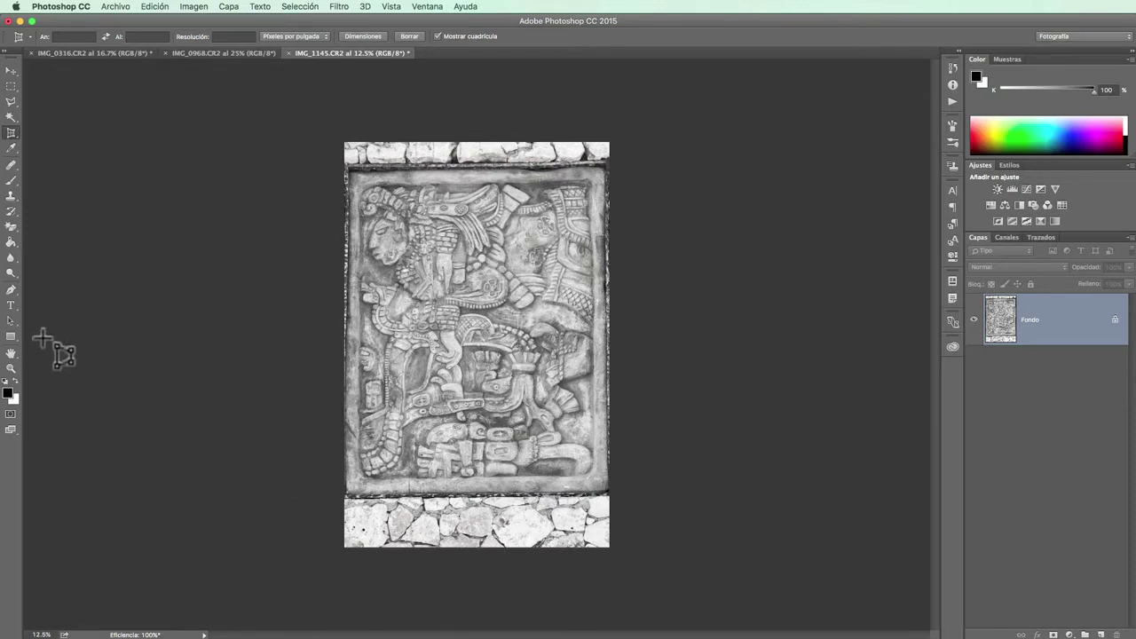
- With the standard Crop tool, trim the paving stones above and below the carved panel
{"action": "right_click", "coordinate": [14, 134]}
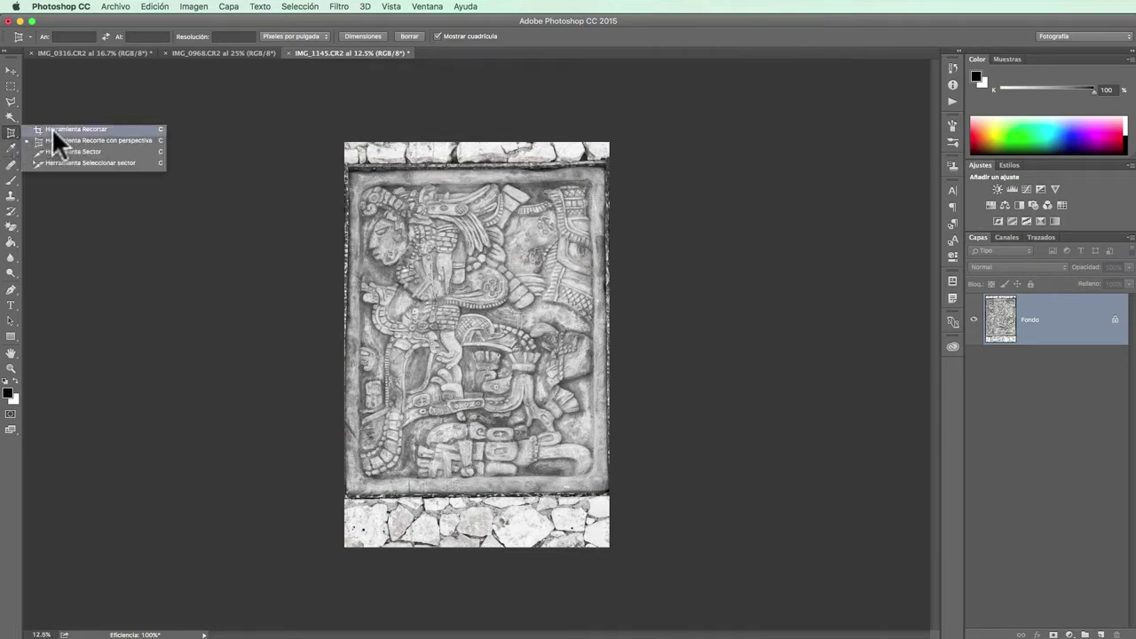
{"action": "left_click", "coordinate": [52, 128]}
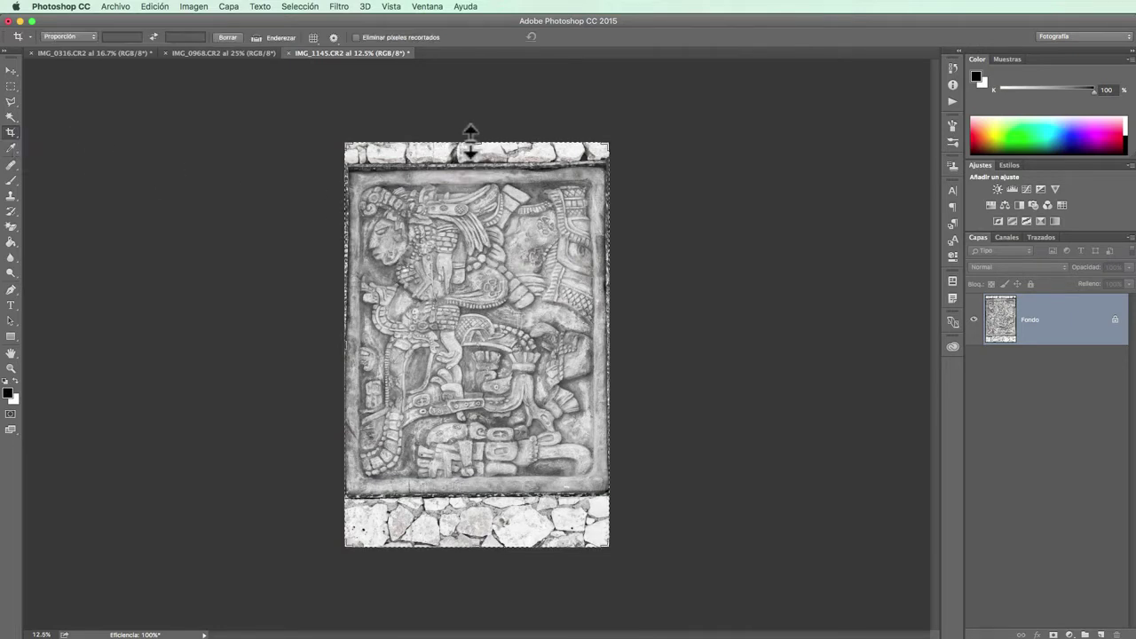
{"action": "left_click_drag", "start_coordinate": [475, 134], "coordinate": [475, 152]}
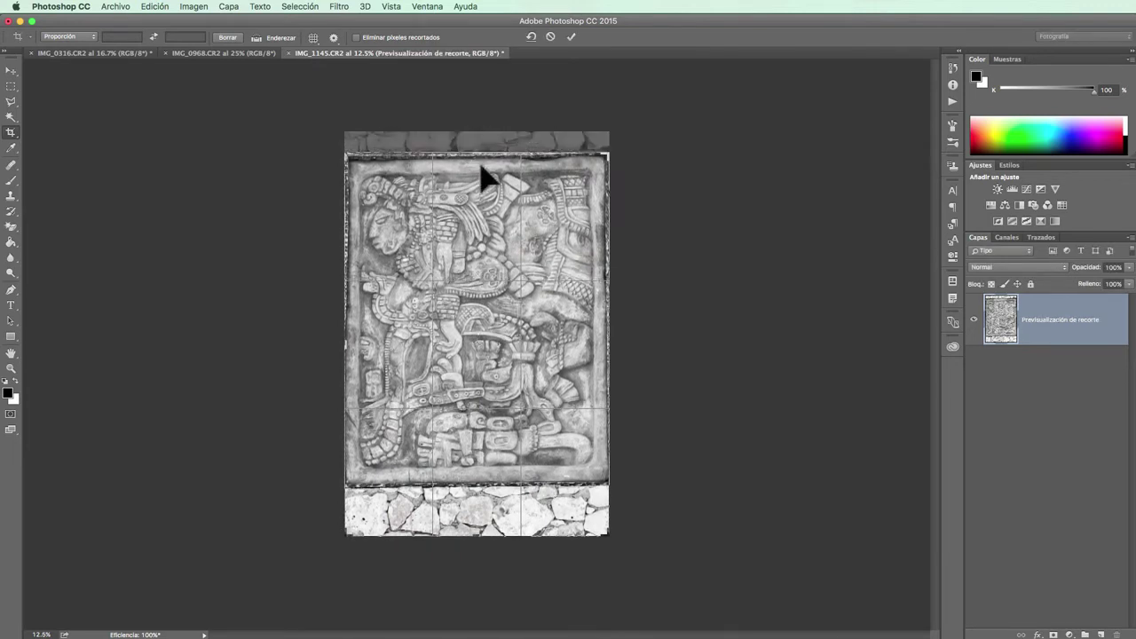
{"action": "left_click_drag", "start_coordinate": [471, 532], "coordinate": [479, 516]}
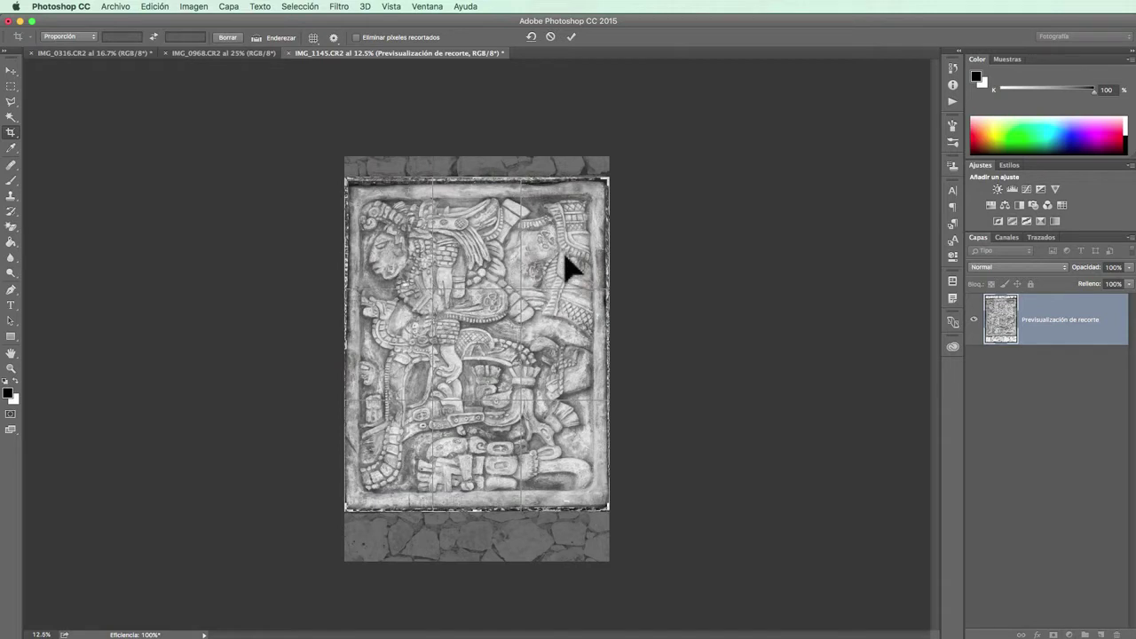
{"action": "left_click", "coordinate": [570, 36]}
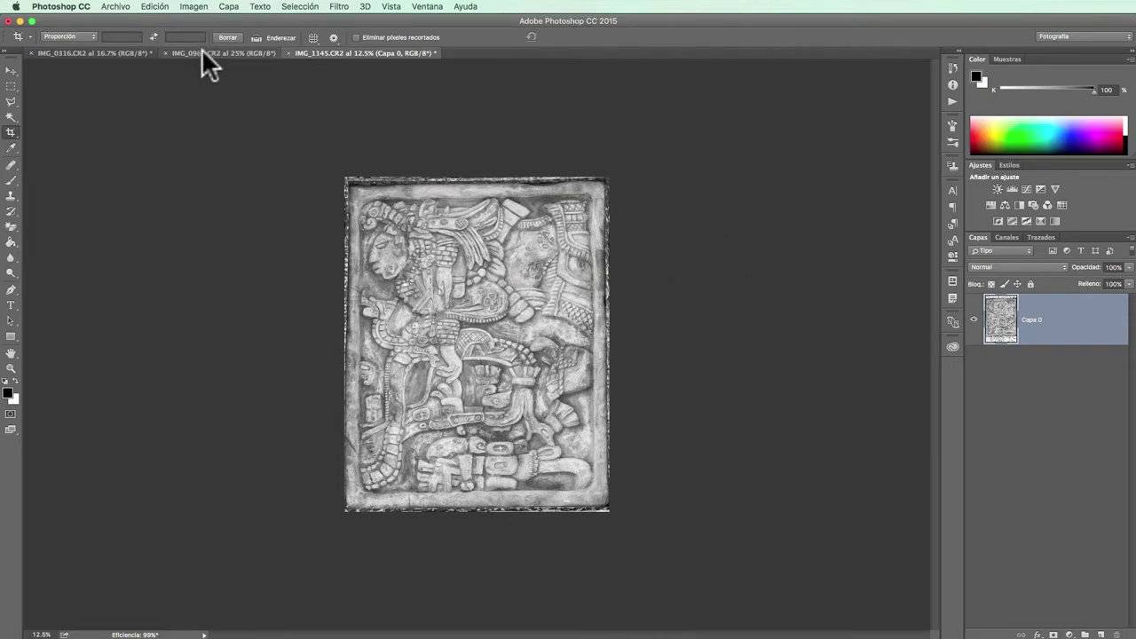
- Step back twice and forward twice to compare, then select Perspective Crop with Shift+C
{"action": "left_click", "coordinate": [160, 7]}
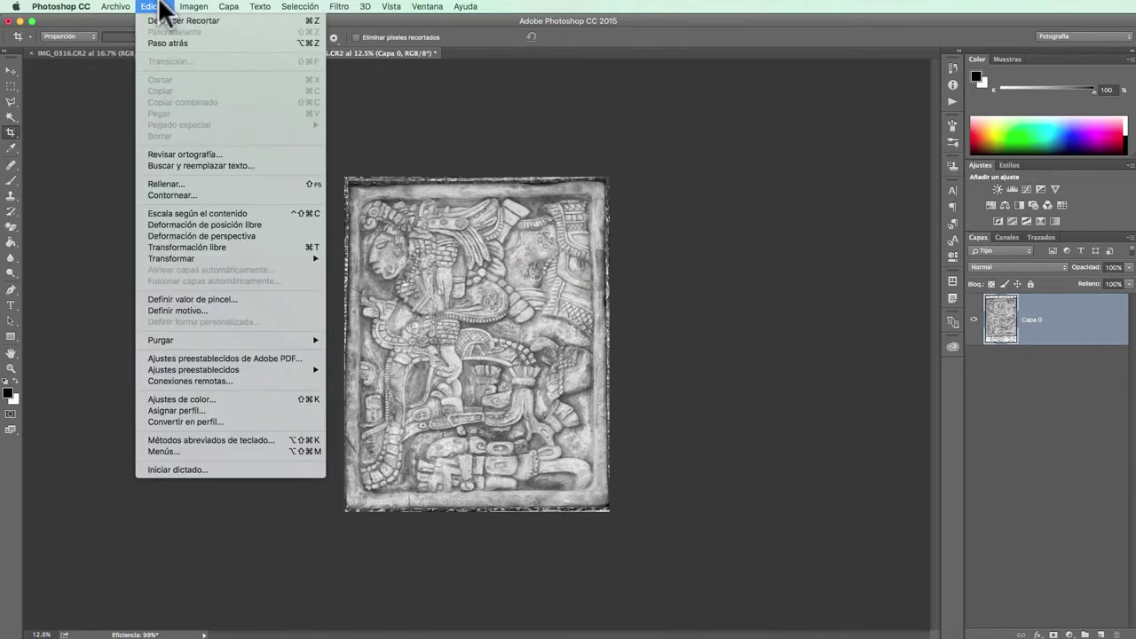
{"action": "left_click", "coordinate": [171, 44]}
{"action": "left_click", "coordinate": [154, 6]}
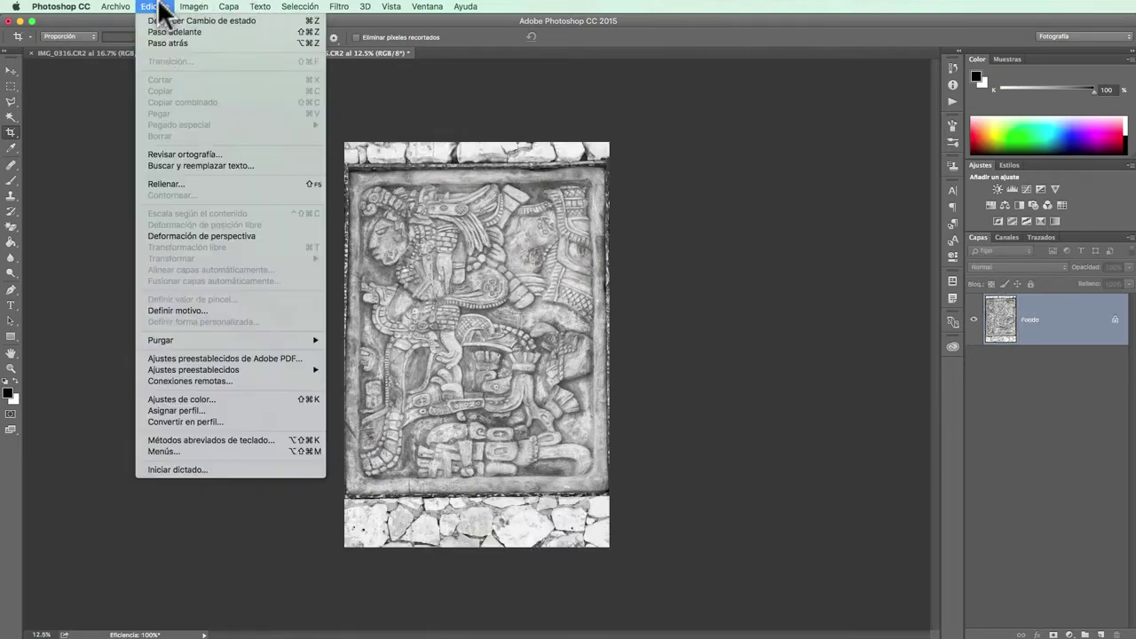
{"action": "left_click", "coordinate": [160, 40]}
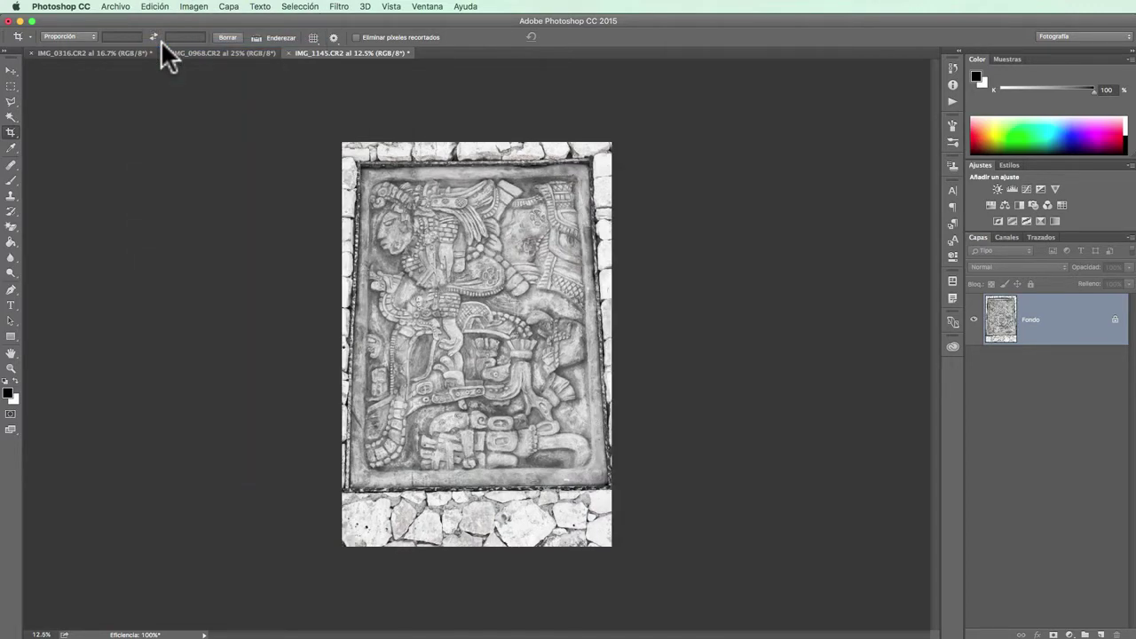
{"action": "left_click", "coordinate": [157, 6]}
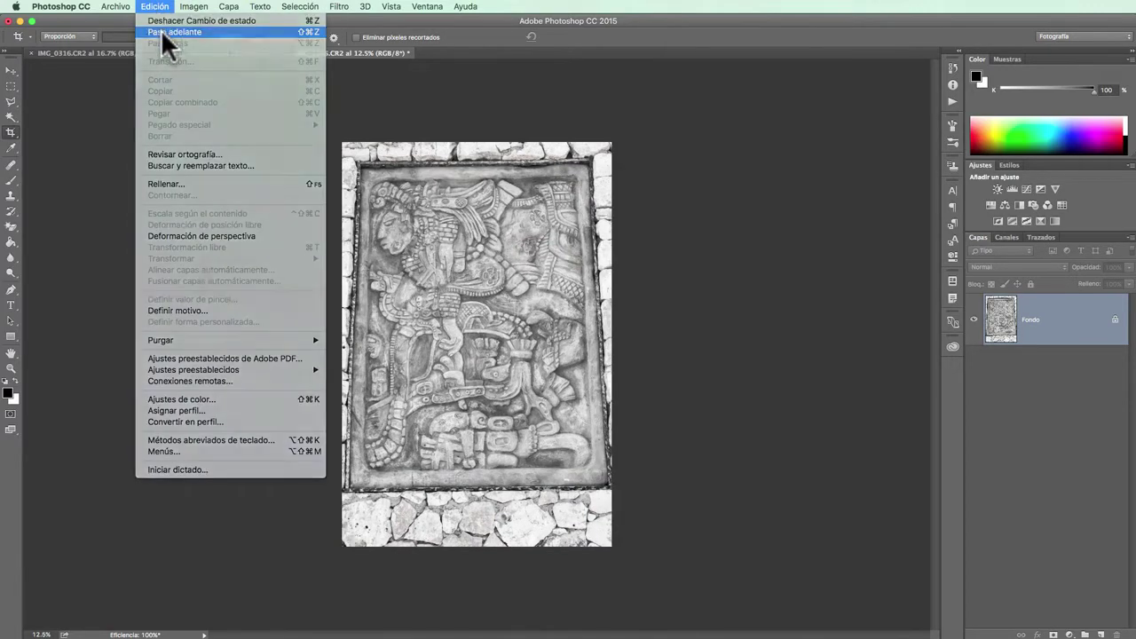
{"action": "left_click", "coordinate": [160, 31]}
{"action": "left_click", "coordinate": [158, 7]}
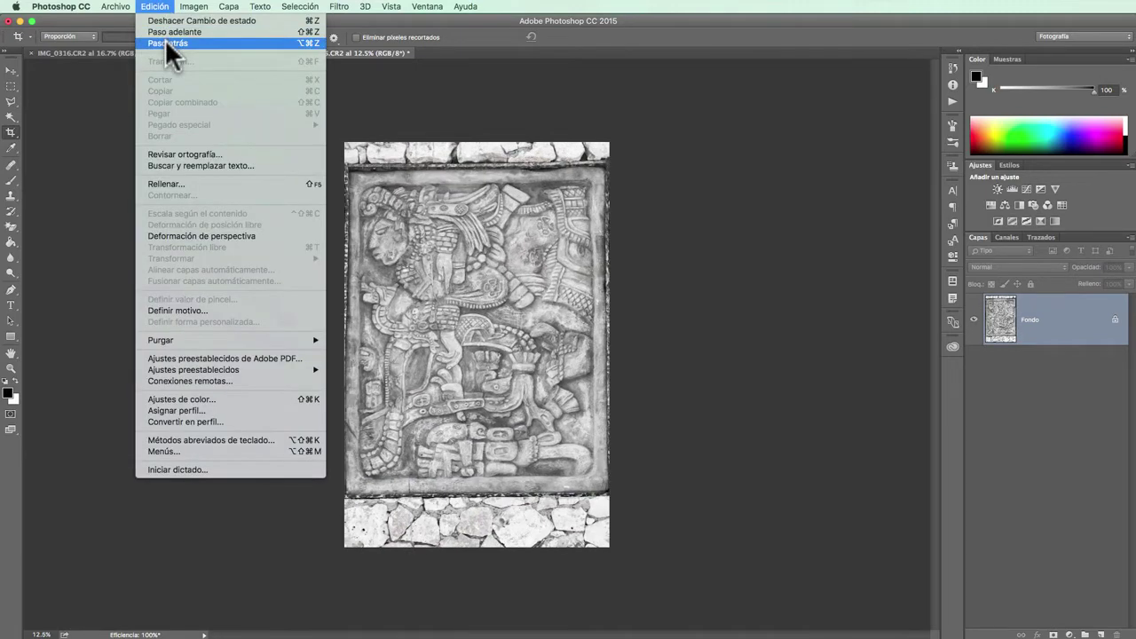
{"action": "left_click", "coordinate": [173, 31]}
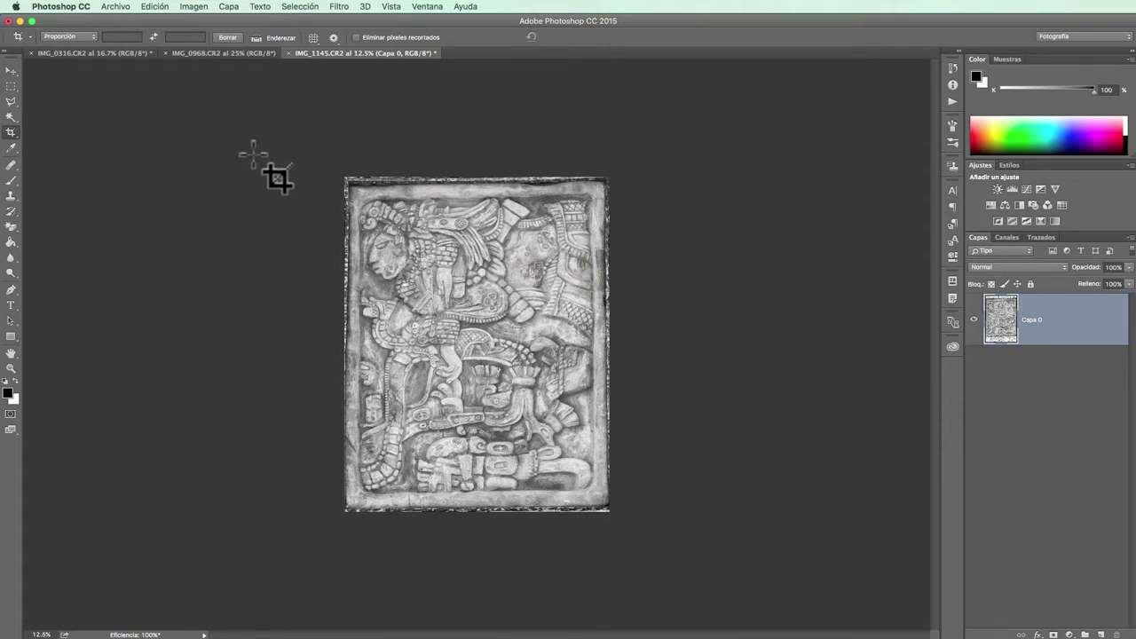
{"action": "key", "text": "shift+c"}
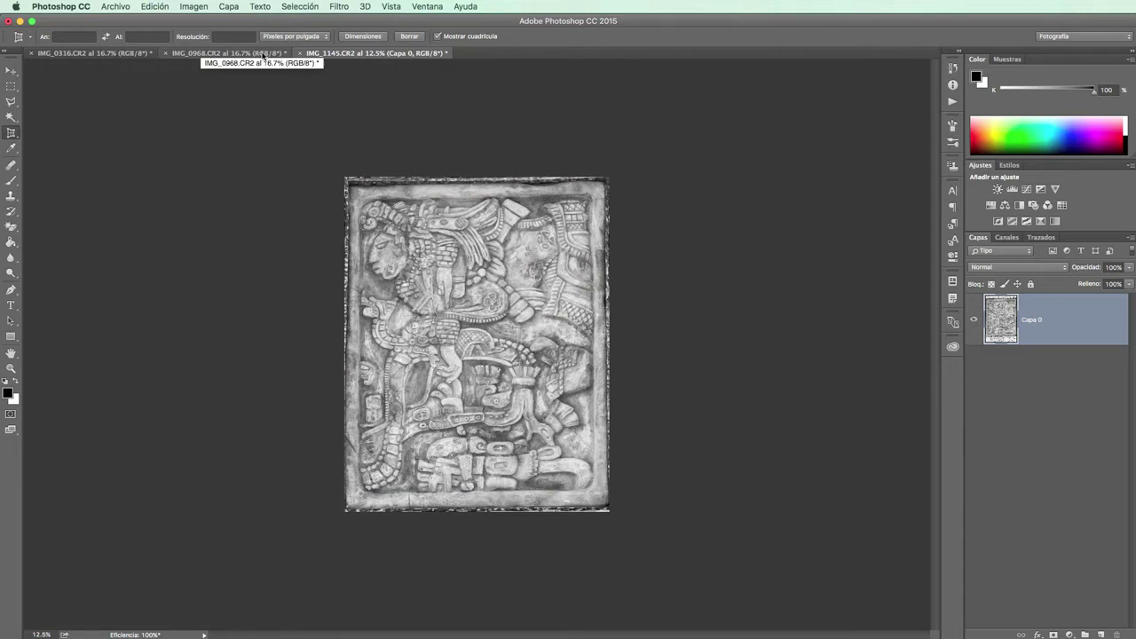
- Switch to the IMG_0968 lighthouse photo and draw a perspective crop box over it
{"action": "left_click", "coordinate": [227, 53]}
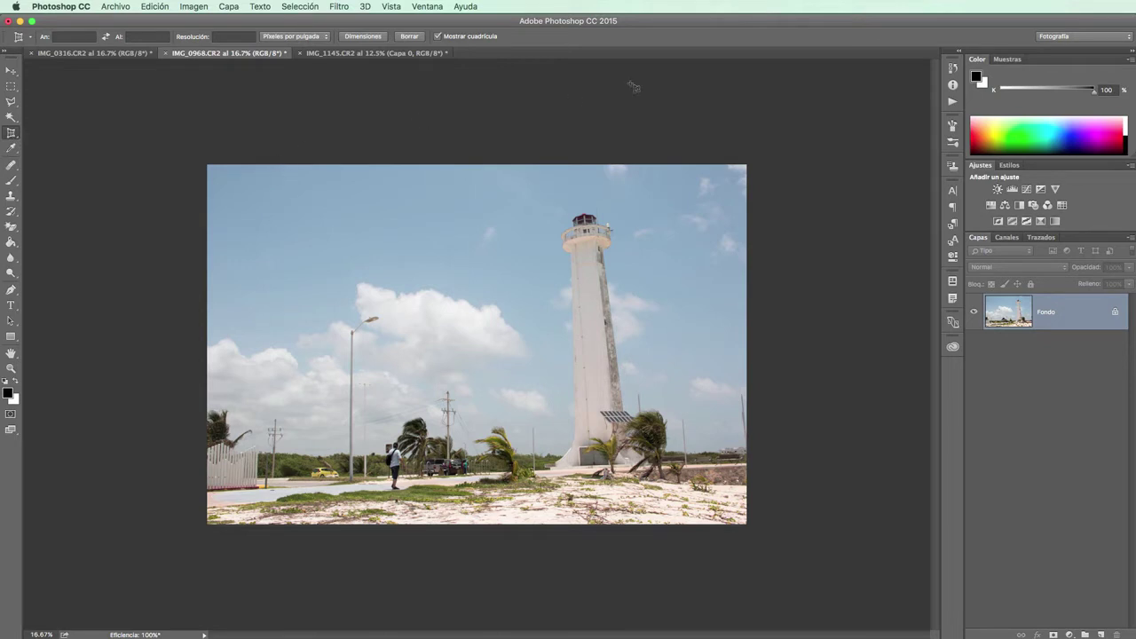
{"action": "left_click_drag", "start_coordinate": [213, 170], "coordinate": [736, 525]}
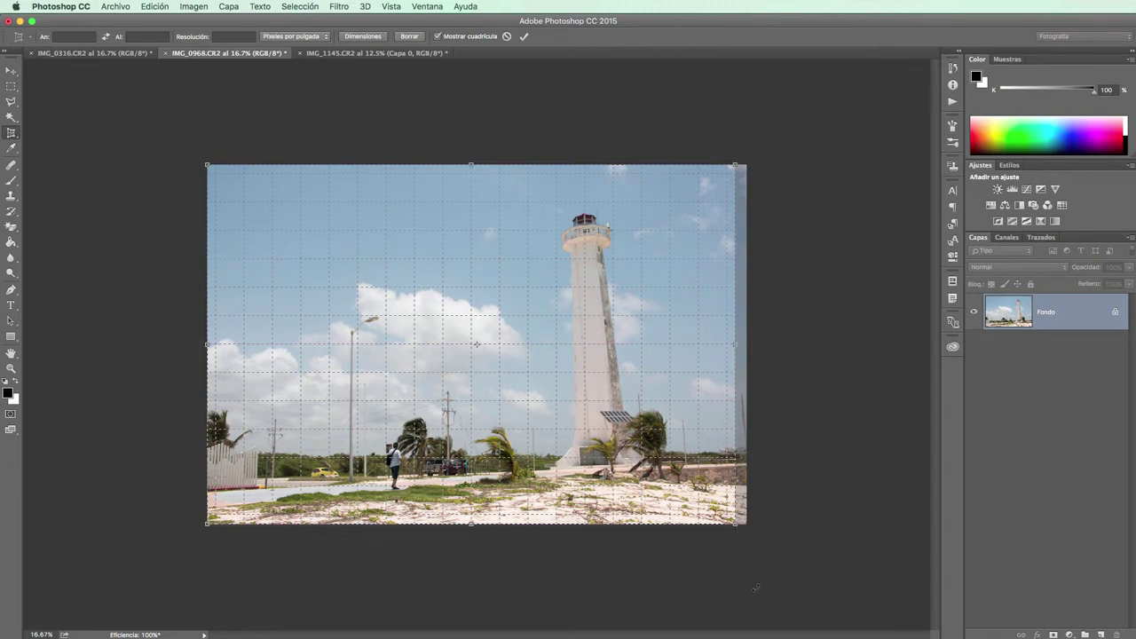
{"action": "left_click_drag", "start_coordinate": [738, 526], "coordinate": [749, 525]}
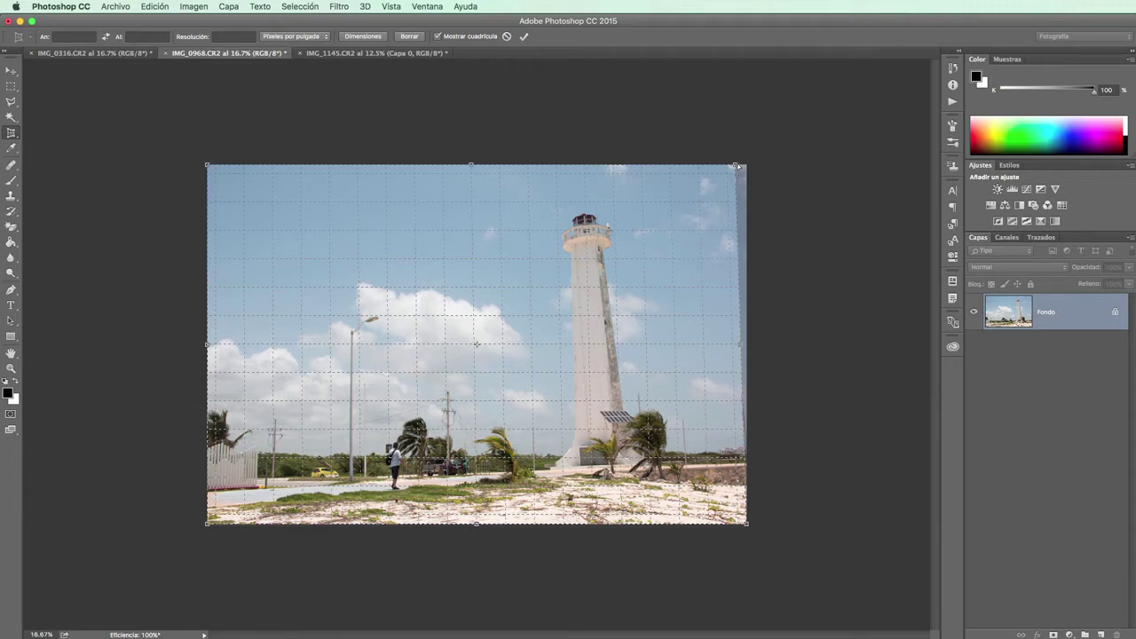
{"action": "left_click_drag", "start_coordinate": [739, 165], "coordinate": [750, 164]}
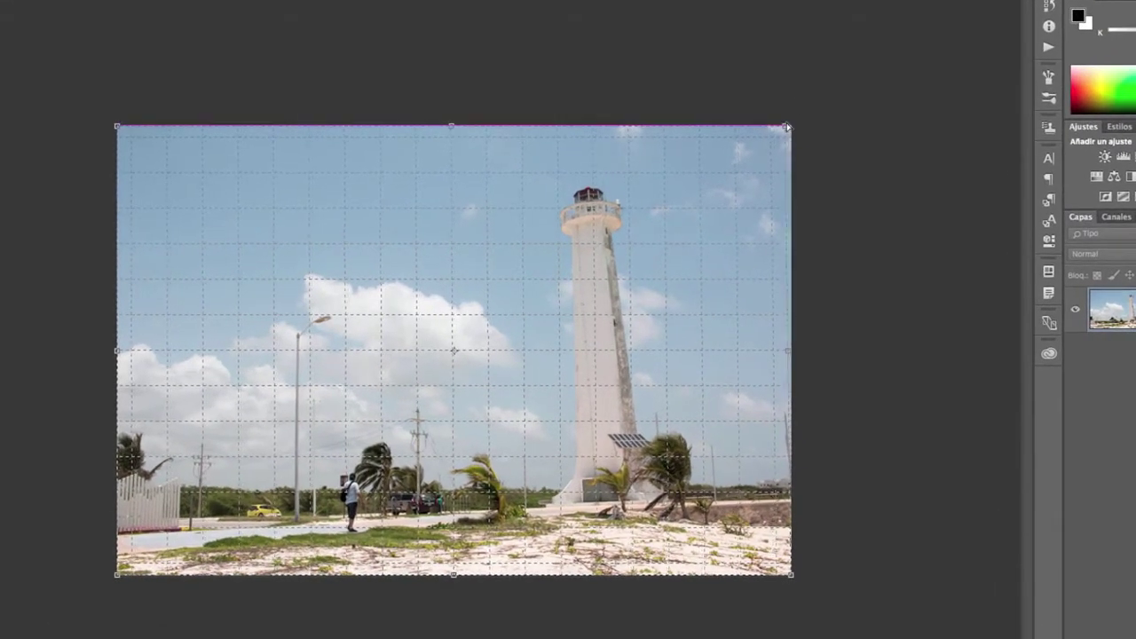
- Pull the top-right corner inward and drag the bottom-left corner far outside the photo
{"action": "mouse_move", "coordinate": [792, 127]}
{"action": "left_mouse_down"}
{"action": "mouse_move", "coordinate": [727, 128]}
{"action": "mouse_move", "coordinate": [754, 124]}
{"action": "mouse_move", "coordinate": [735, 124]}
{"action": "left_mouse_up"}
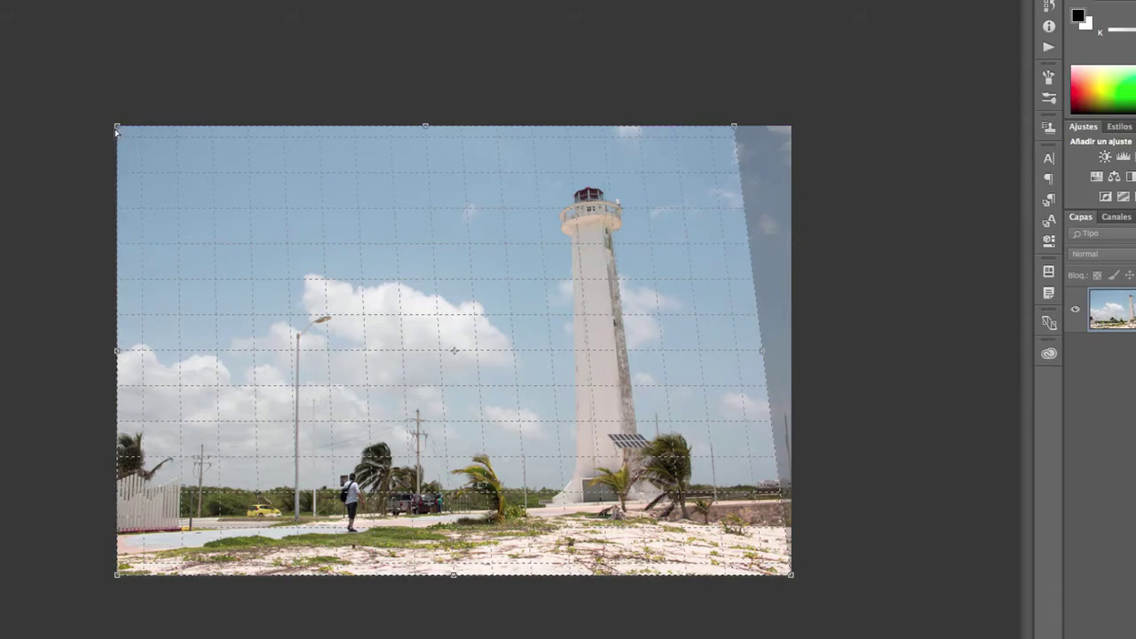
{"action": "left_click_drag", "start_coordinate": [116, 133], "coordinate": [116, 127]}
{"action": "left_click_drag", "start_coordinate": [121, 575], "coordinate": [83, 575]}
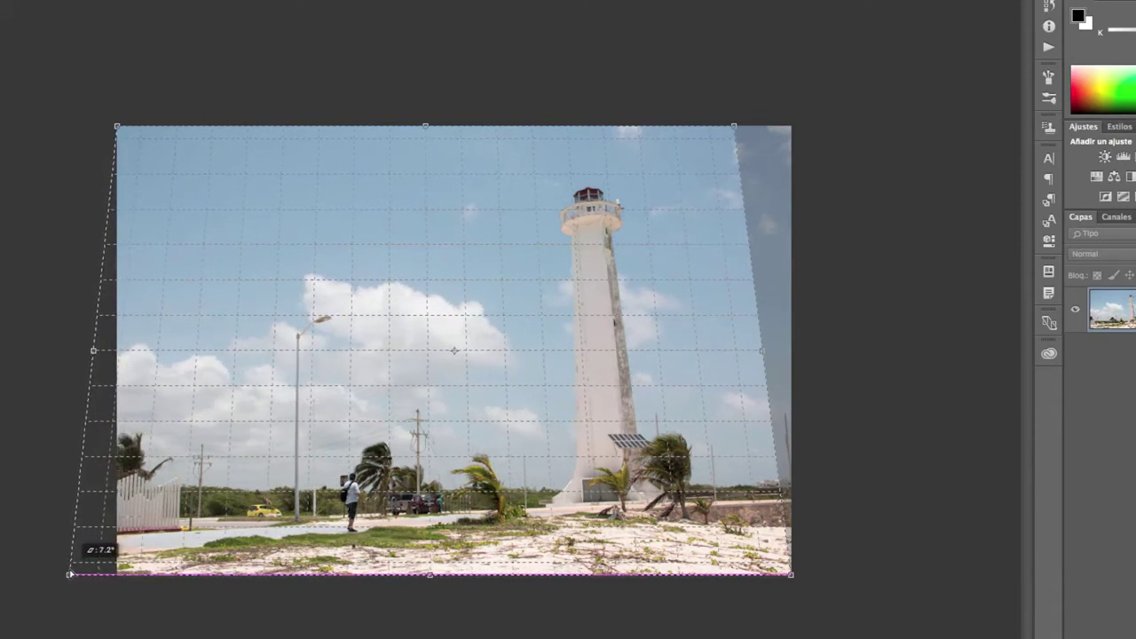
{"action": "left_click_drag", "start_coordinate": [83, 575], "coordinate": [27, 563]}
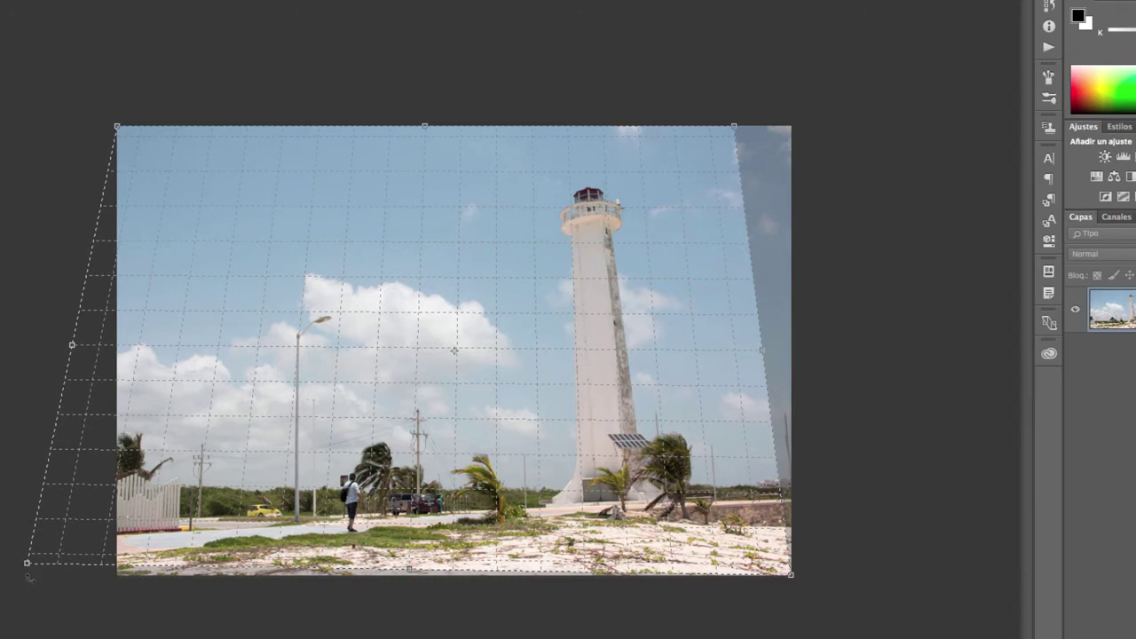
{"action": "left_click_drag", "start_coordinate": [22, 568], "coordinate": [16, 575]}
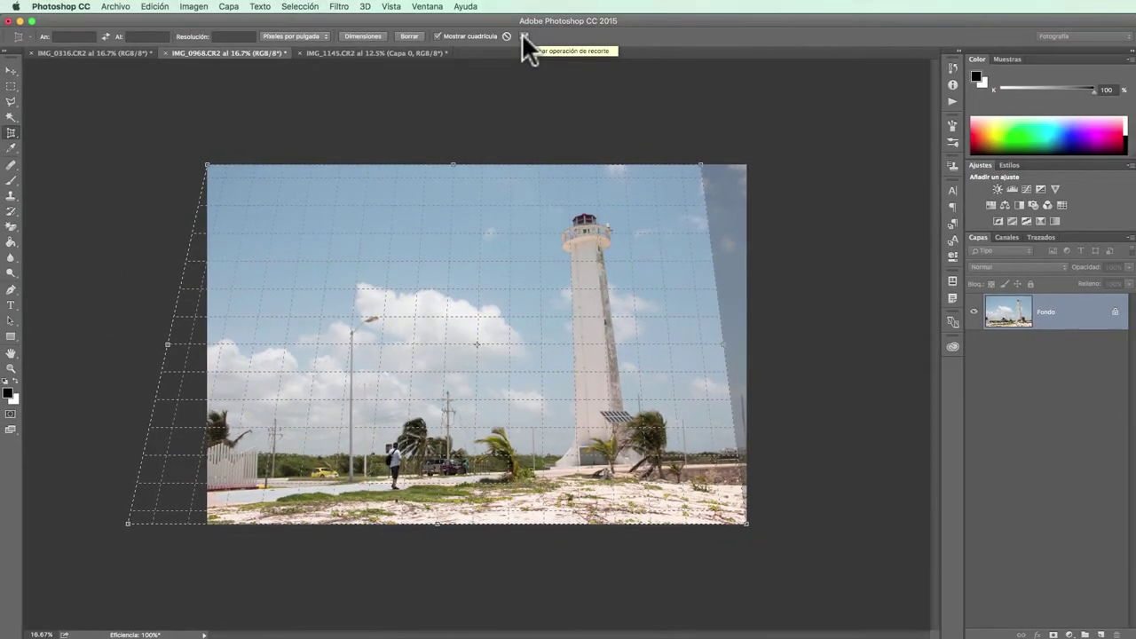
- Commit the lighthouse perspective crop, then Step Backward and Step Forward to compare
{"action": "left_click", "coordinate": [524, 36]}
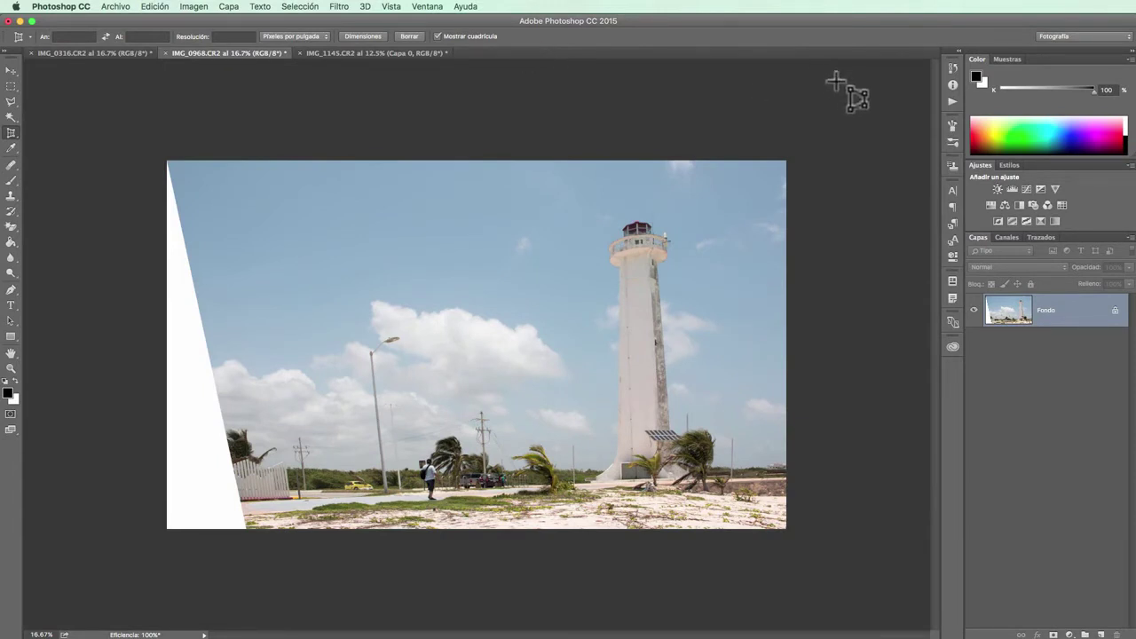
{"action": "left_click", "coordinate": [153, 7]}
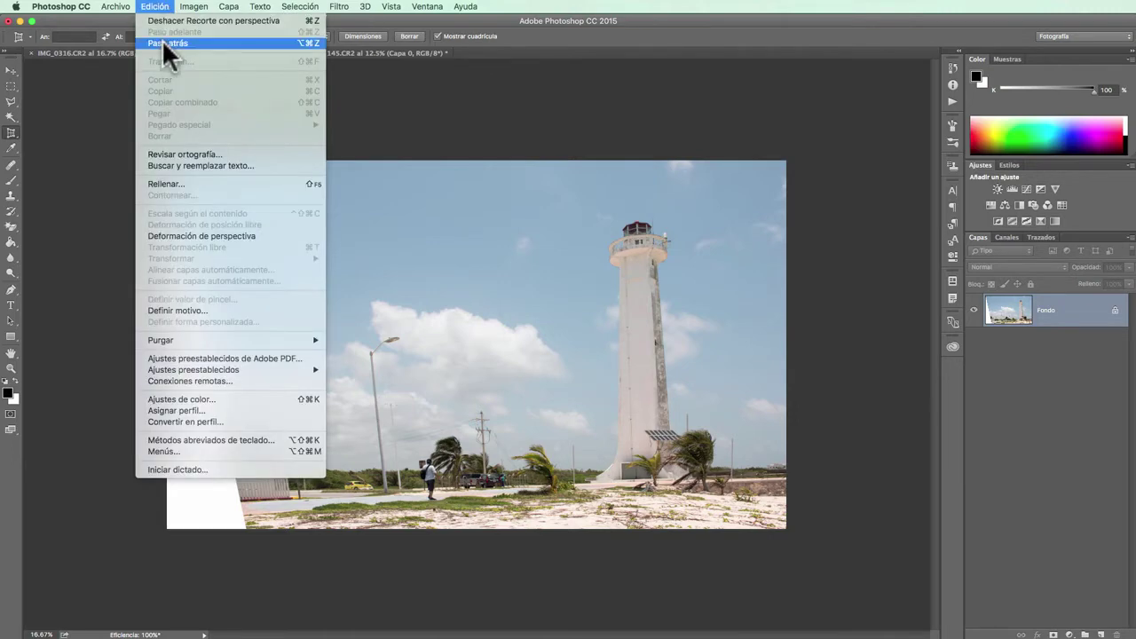
{"action": "left_click", "coordinate": [161, 42]}
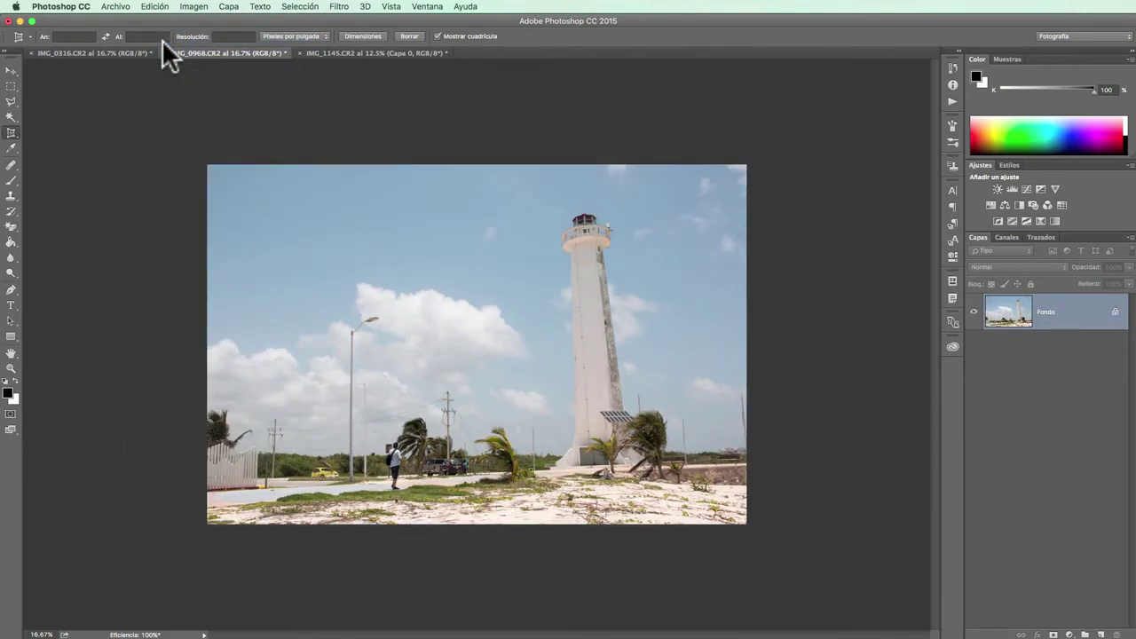
{"action": "left_click", "coordinate": [155, 7]}
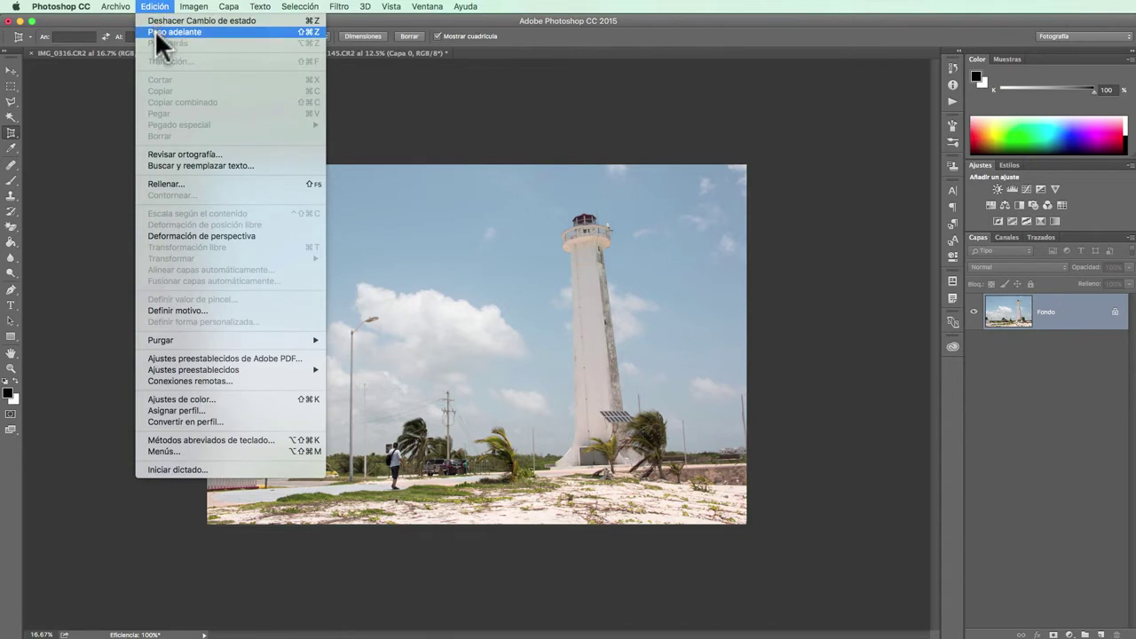
{"action": "left_click", "coordinate": [158, 31]}
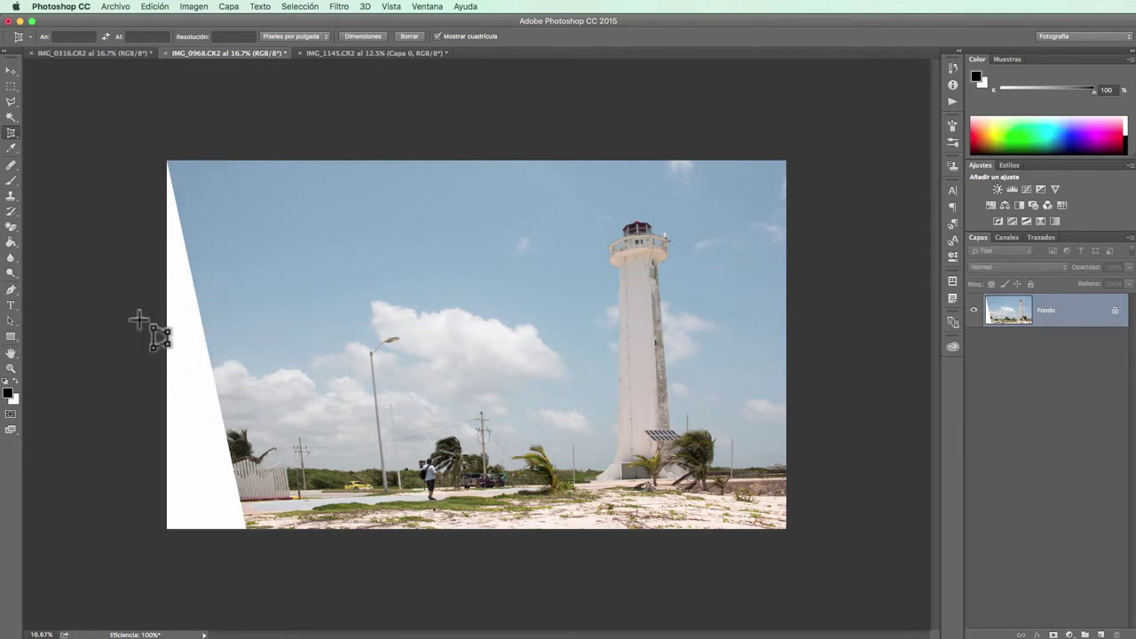
- Trim the white wedge off the lighthouse photo's left side with the regular Crop tool
{"action": "left_click", "coordinate": [12, 133]}
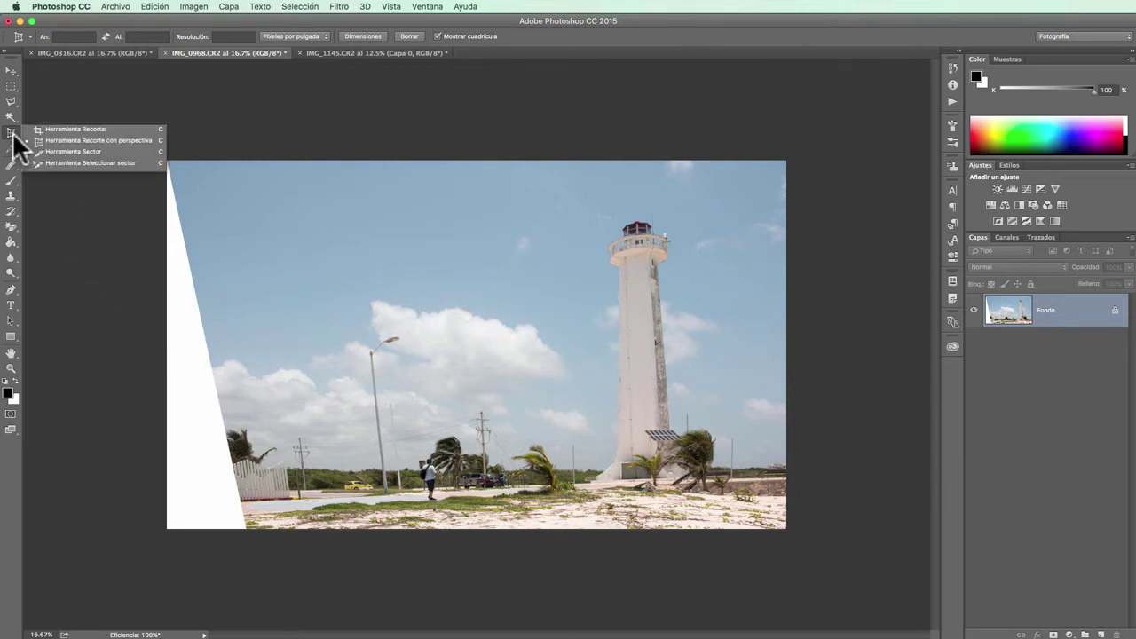
{"action": "left_click", "coordinate": [94, 130]}
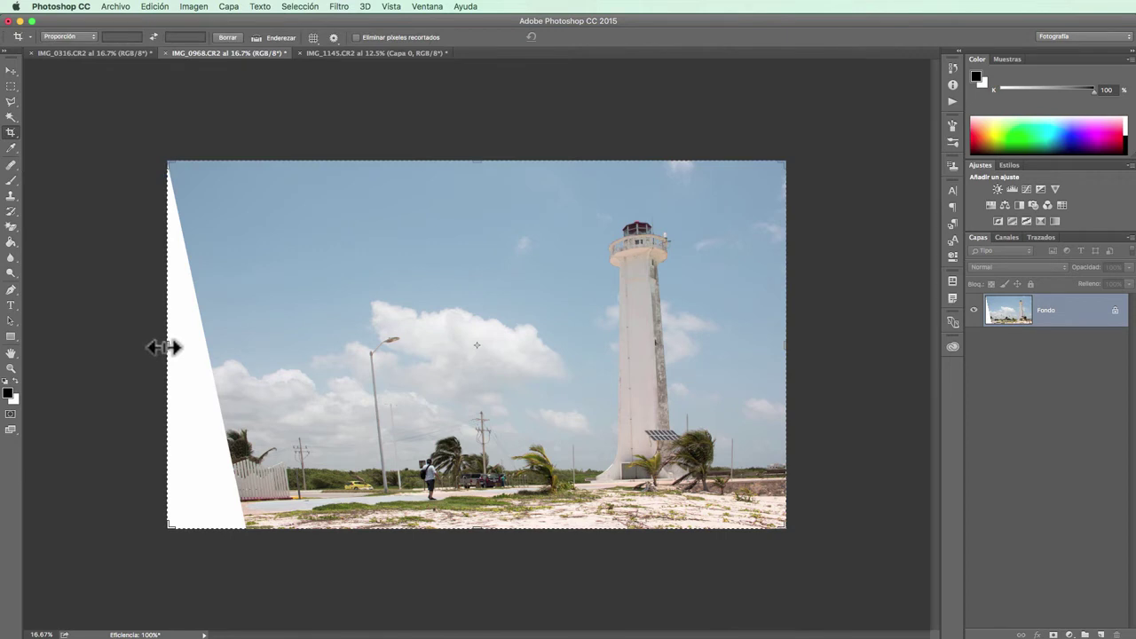
{"action": "left_click_drag", "start_coordinate": [164, 347], "coordinate": [208, 351]}
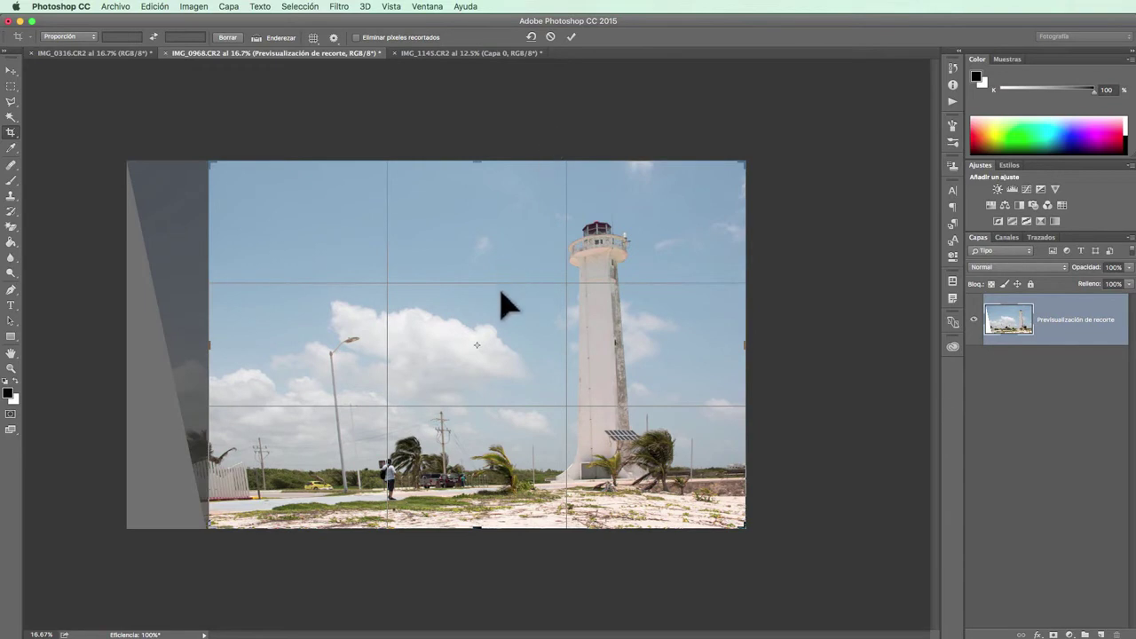
{"action": "key", "text": "Return"}
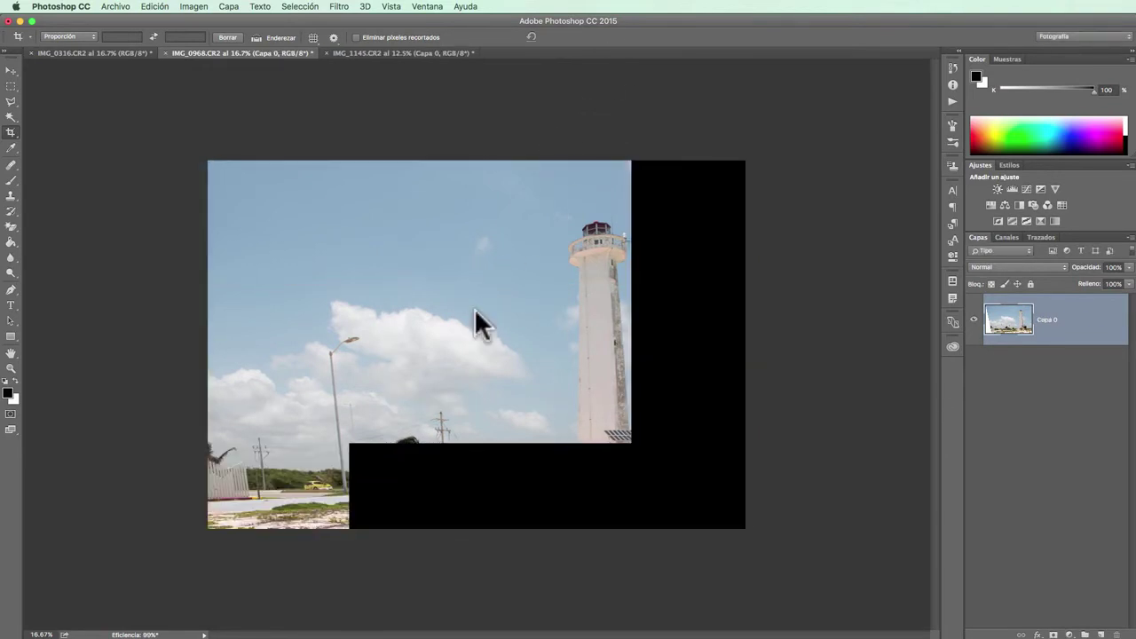
{"action": "key", "text": "z"}
{"action": "left_click", "coordinate": [862, 245], "text": "alt"}
- Step back twice and forward twice through history, then bring up the IMG_0316 garden photo
{"action": "left_click", "coordinate": [146, 5]}
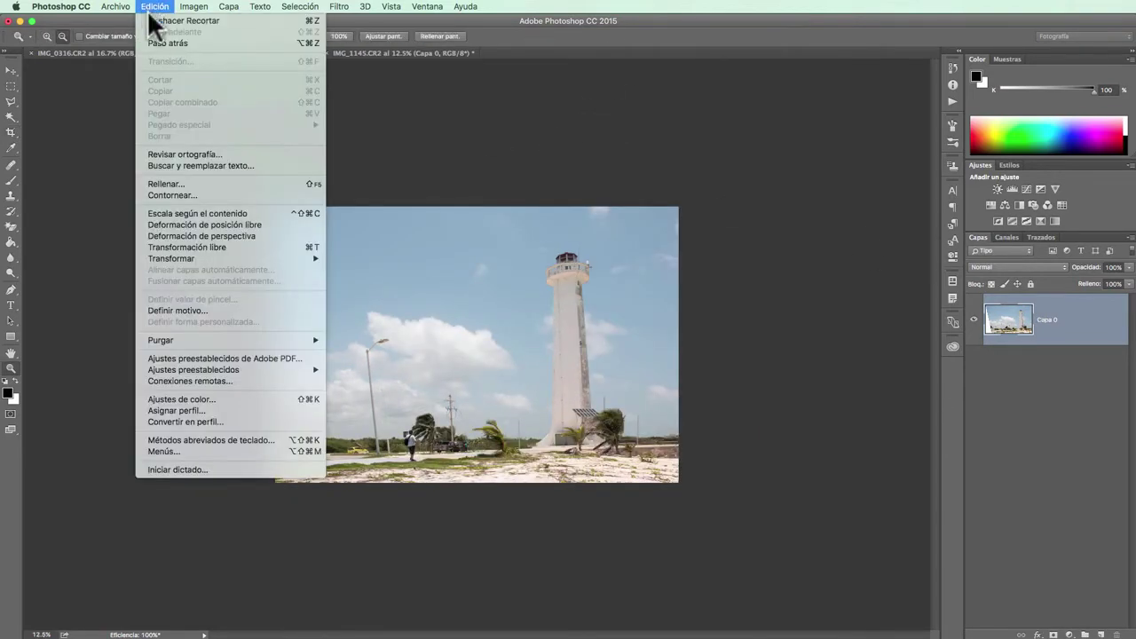
{"action": "left_click", "coordinate": [149, 38]}
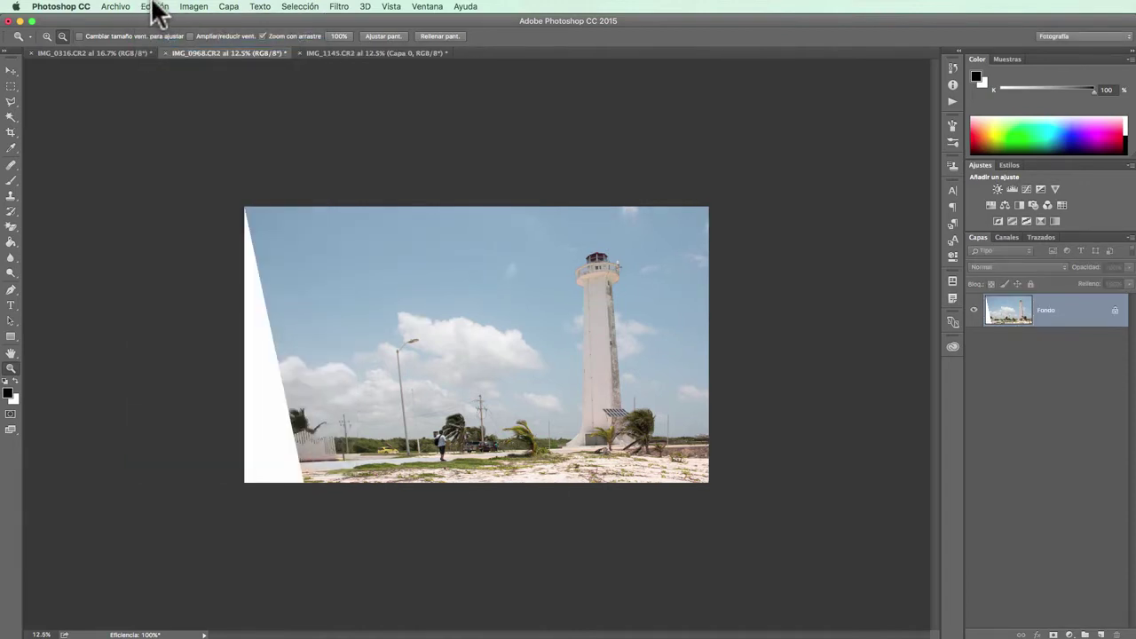
{"action": "left_click", "coordinate": [153, 5]}
{"action": "left_click", "coordinate": [153, 38]}
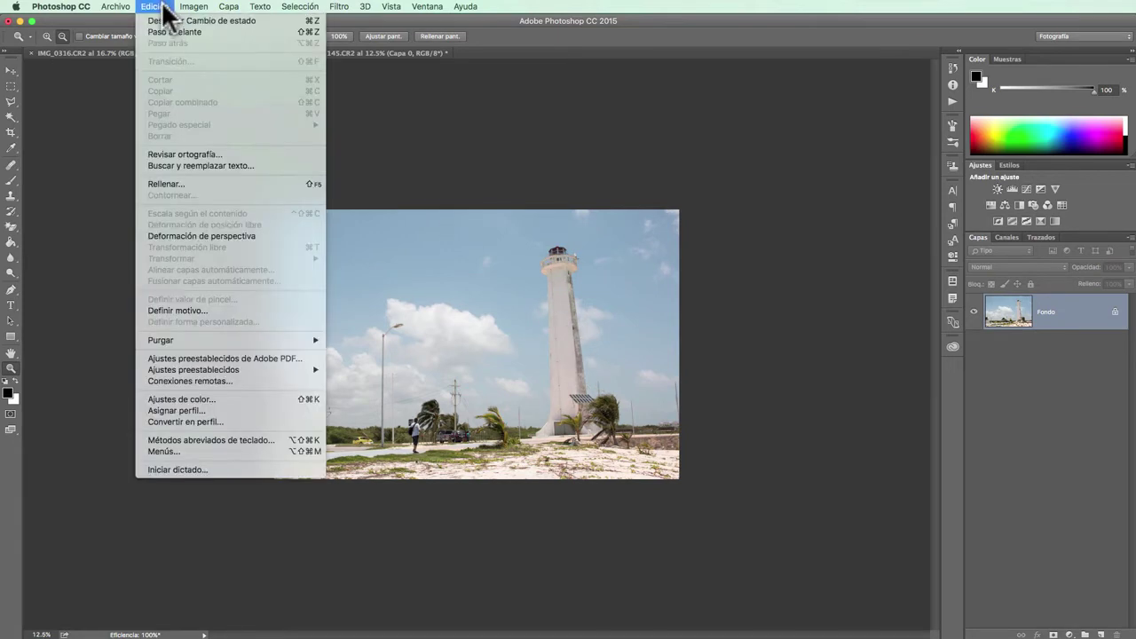
{"action": "left_click", "coordinate": [157, 6]}
{"action": "left_click", "coordinate": [163, 32]}
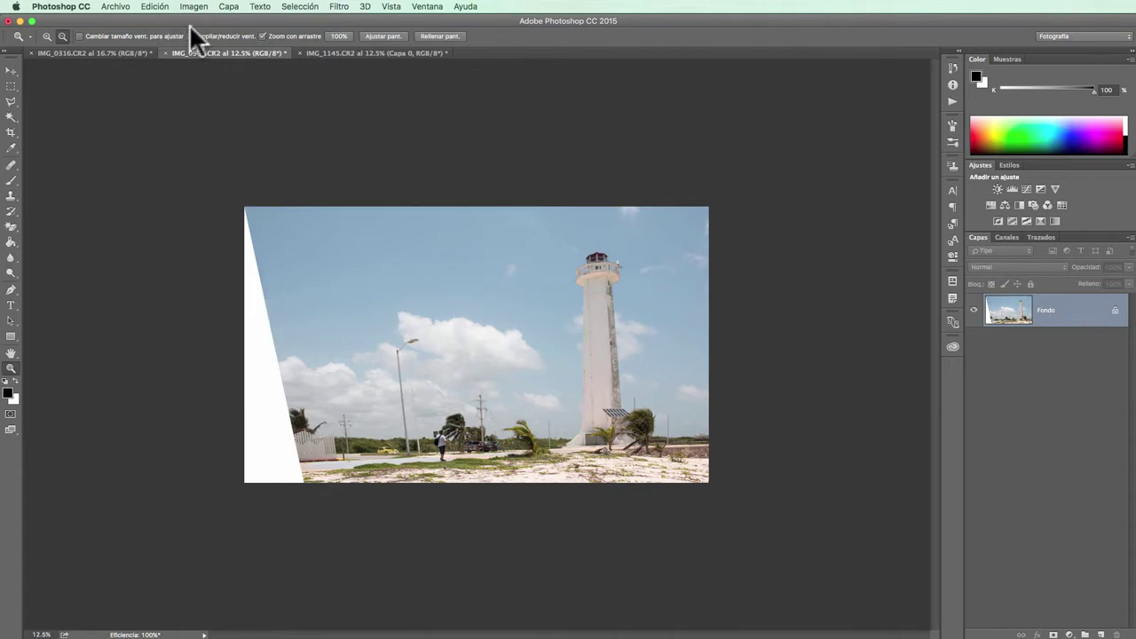
{"action": "left_click", "coordinate": [156, 6]}
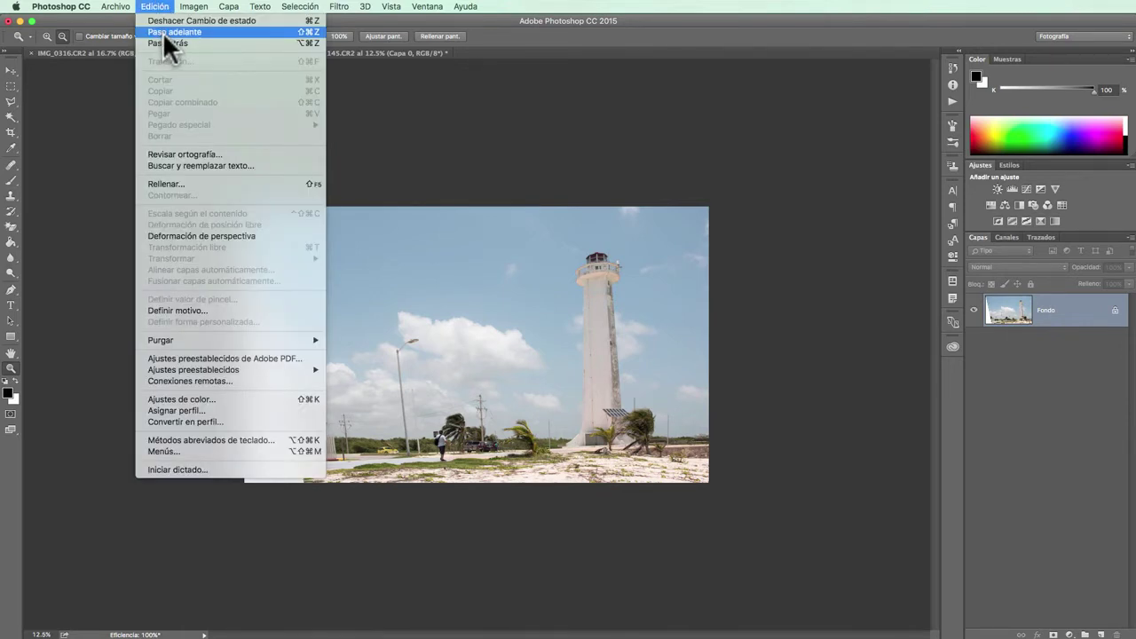
{"action": "left_click", "coordinate": [163, 32]}
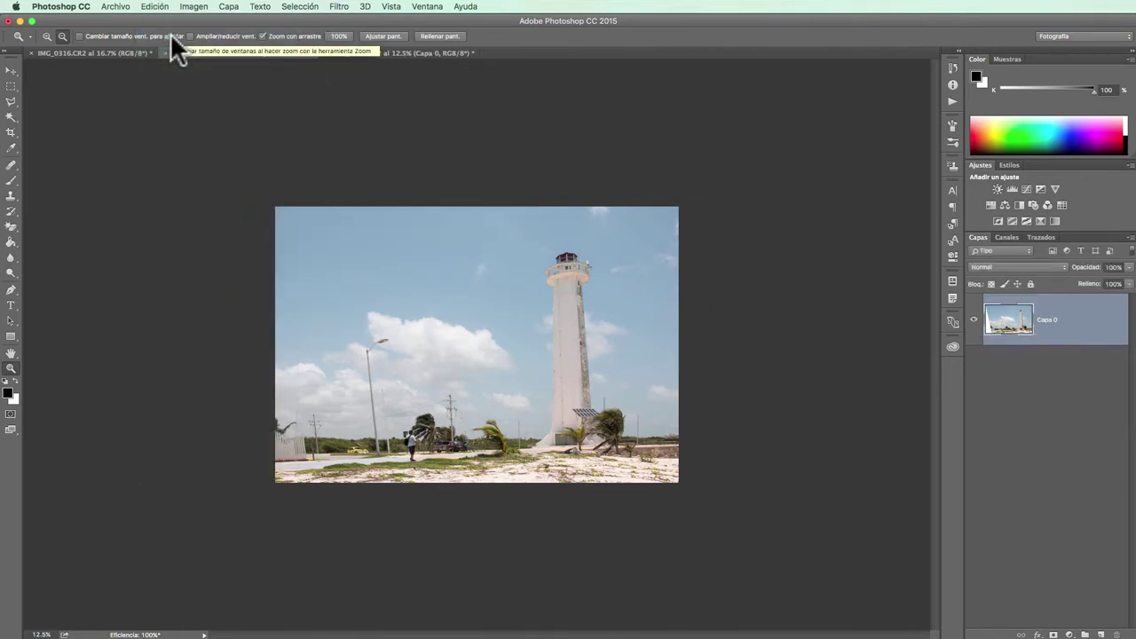
{"action": "key", "text": "c"}
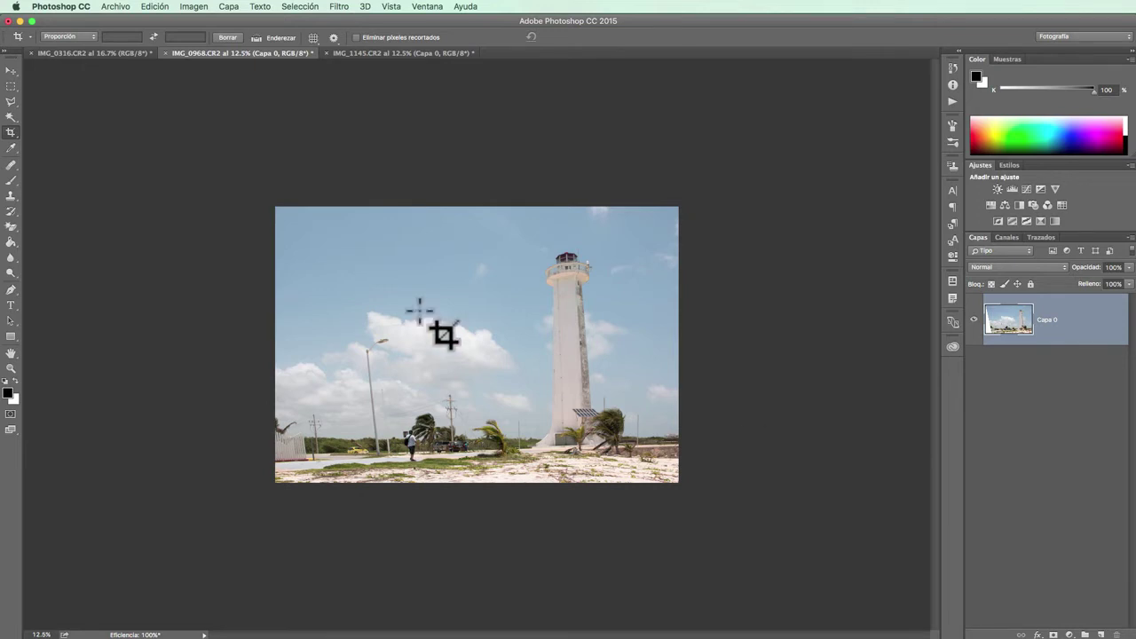
{"action": "left_click", "coordinate": [119, 54]}
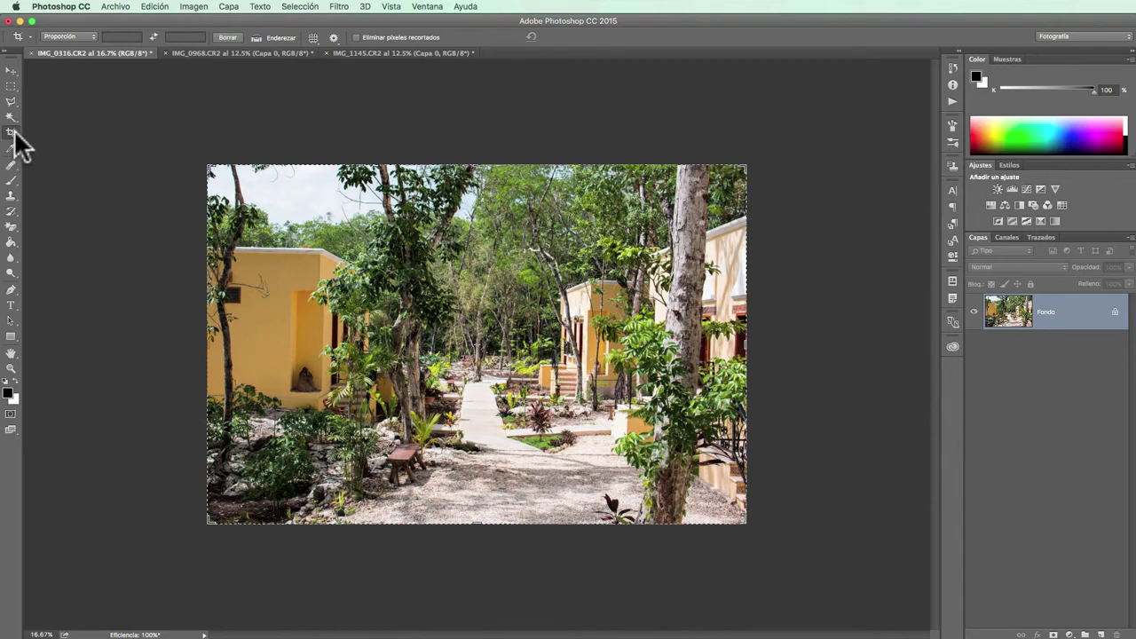
{"action": "right_click", "coordinate": [14, 133]}
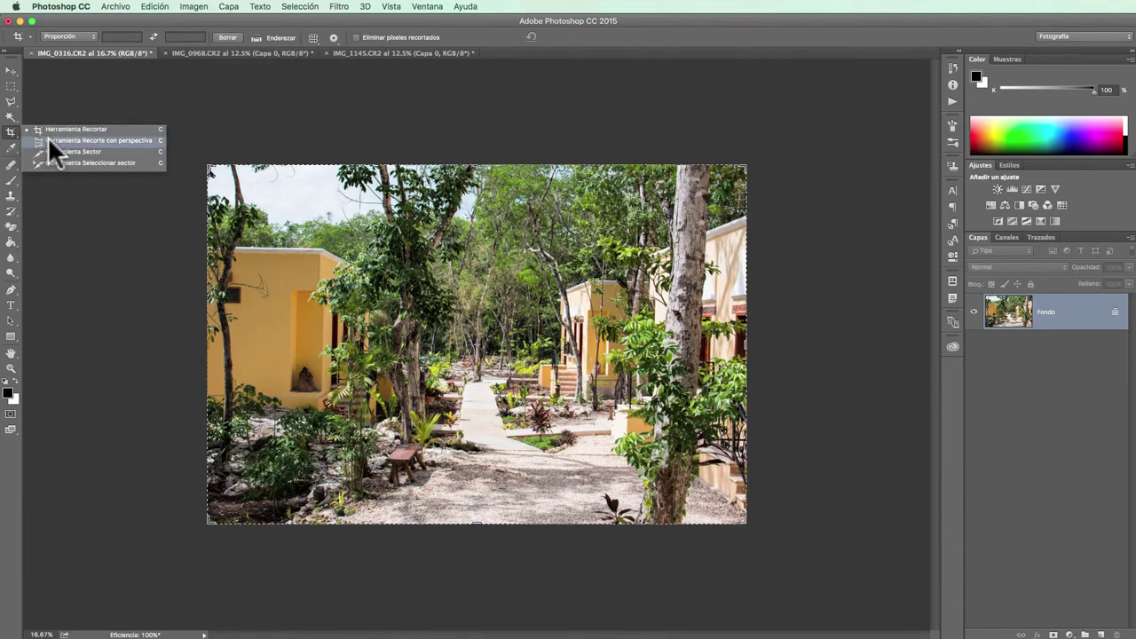
{"action": "left_click", "coordinate": [49, 140]}
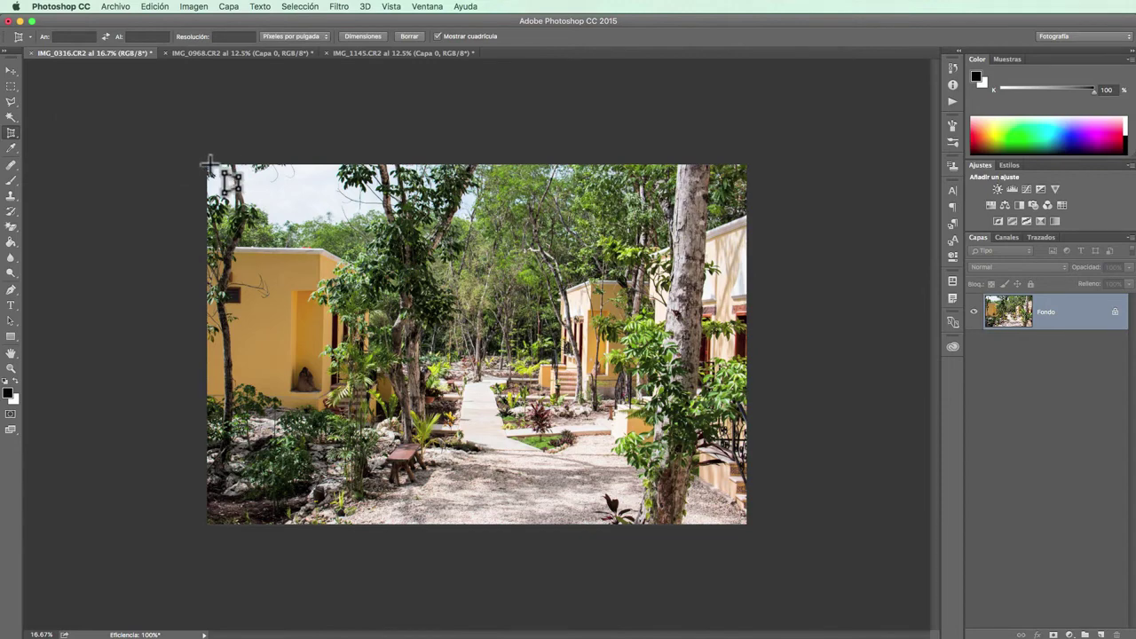
{"action": "mouse_move", "coordinate": [207, 165]}
{"action": "left_mouse_down"}
{"action": "mouse_move", "coordinate": [266, 215]}
{"action": "mouse_move", "coordinate": [841, 544]}
{"action": "left_mouse_up"}
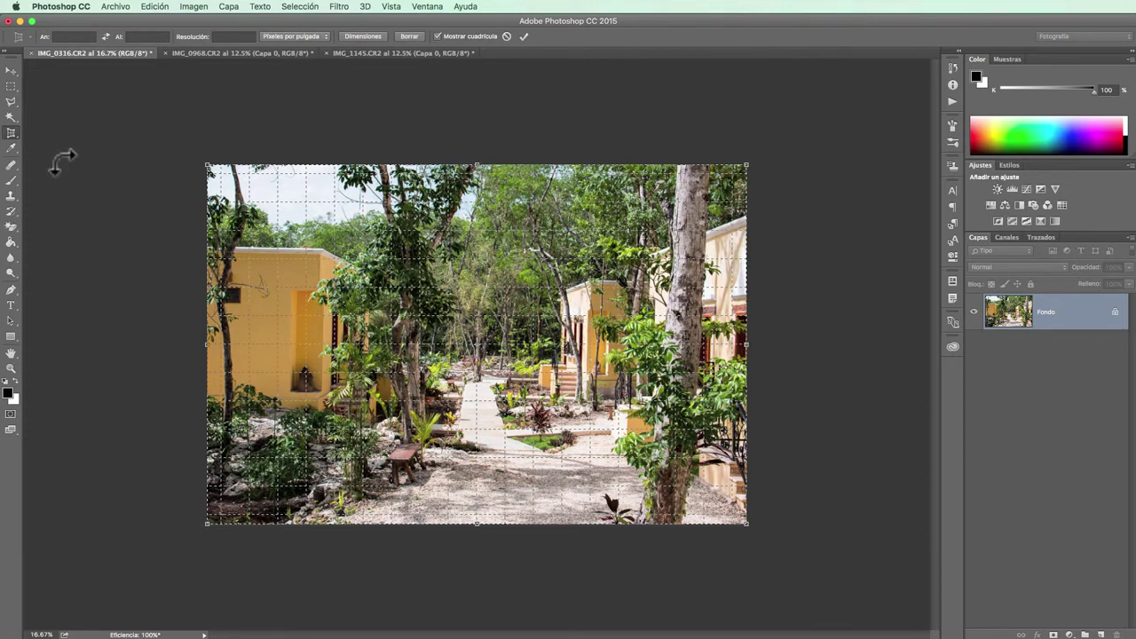
{"action": "left_click", "coordinate": [505, 36]}
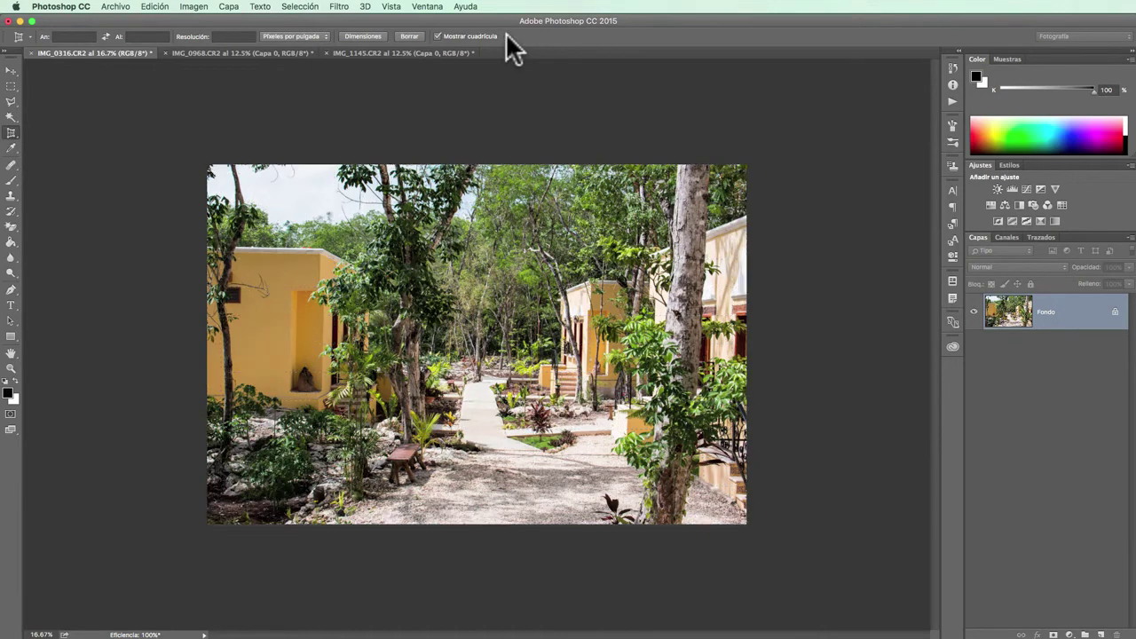
- Zoom in to inspect the walkway and right-hand building, then zoom back out
{"action": "left_click", "coordinate": [11, 368]}
{"action": "left_click", "coordinate": [588, 342], "text": "alt"}
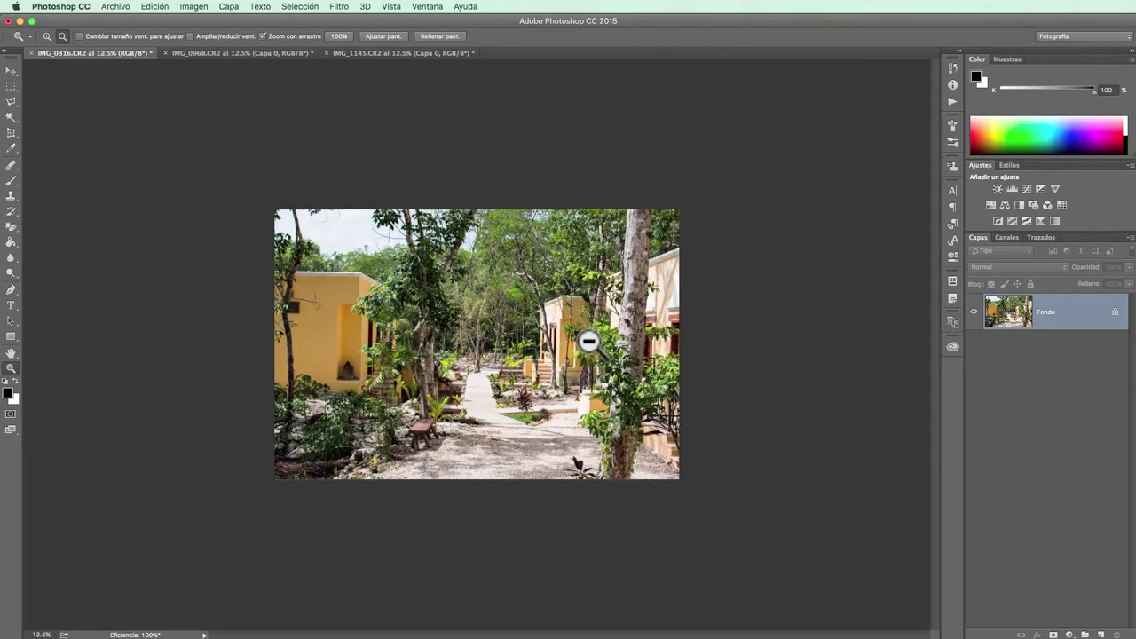
{"action": "left_click", "coordinate": [562, 338]}
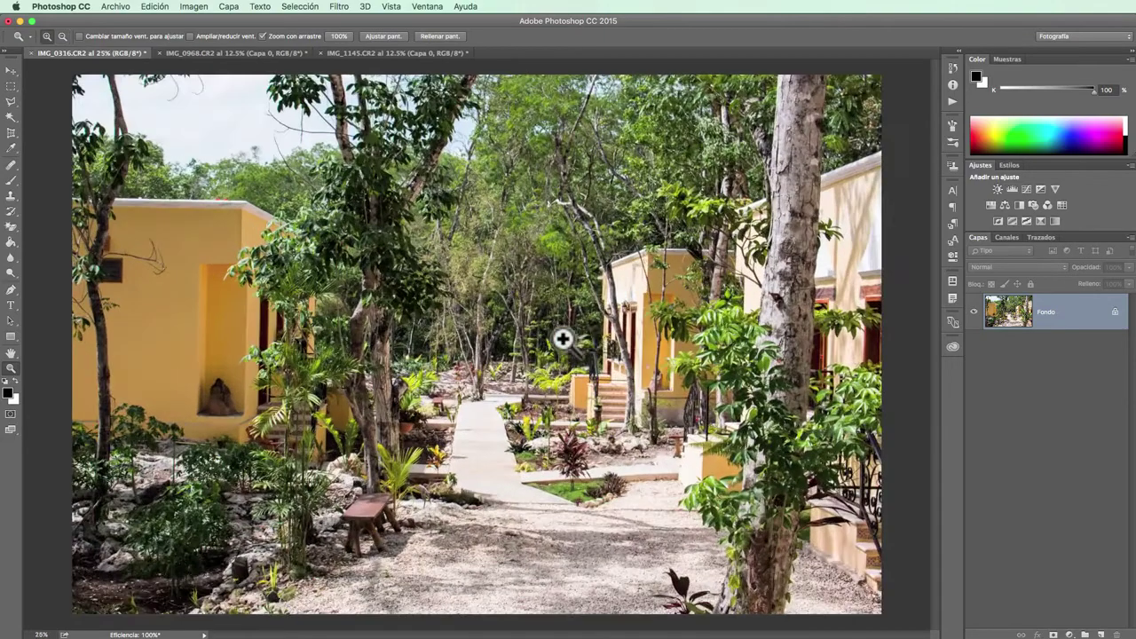
{"action": "left_click", "coordinate": [591, 338]}
{"action": "left_click", "coordinate": [591, 337]}
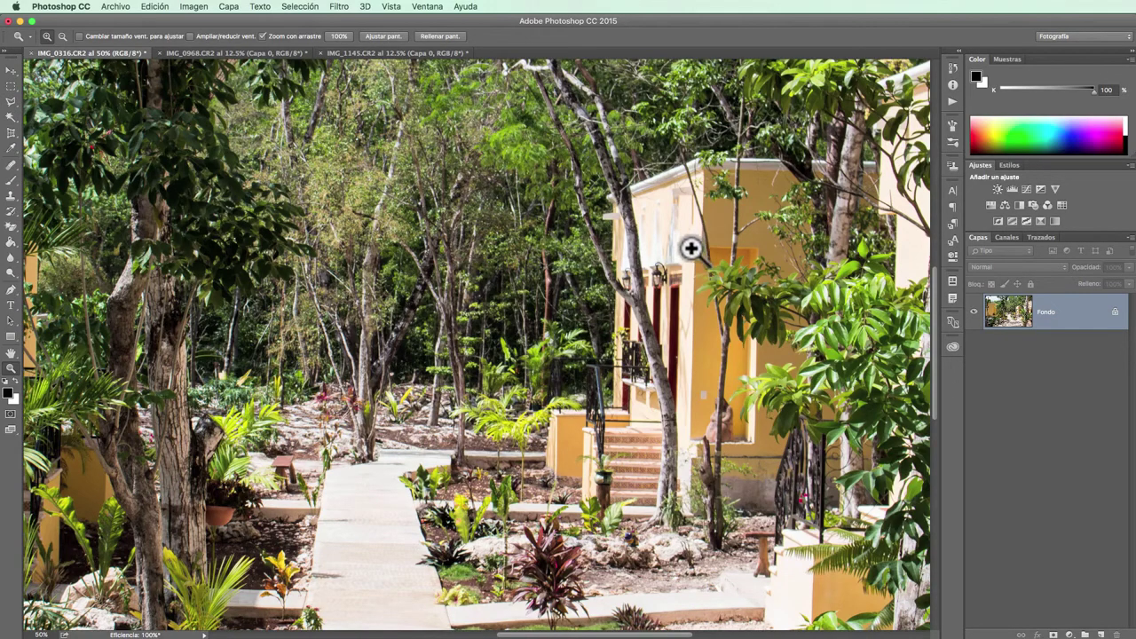
{"action": "left_click", "coordinate": [640, 272], "text": "alt"}
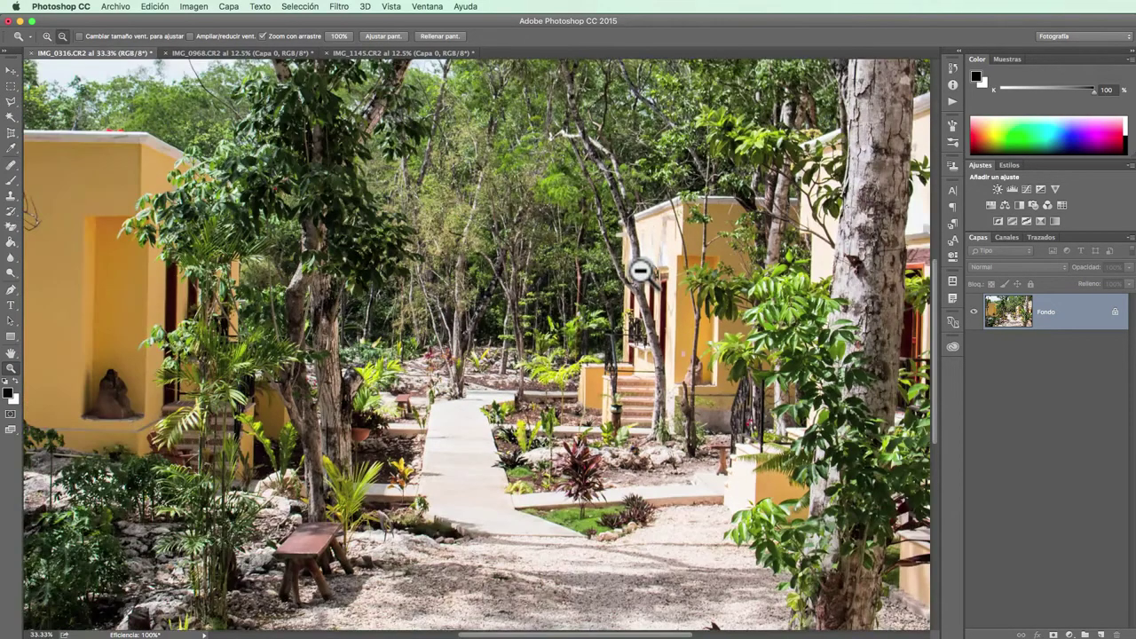
{"action": "left_click", "coordinate": [640, 272], "text": "alt"}
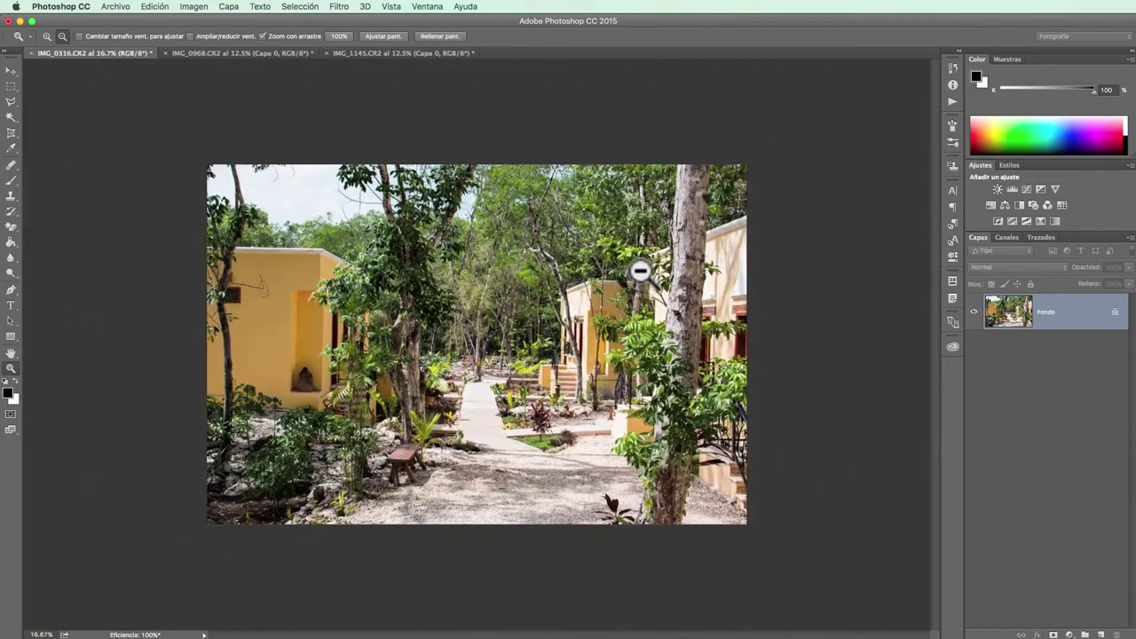
- Draw a perspective crop over the whole photo, then drag its top-right corner outward past the edge
{"action": "left_click", "coordinate": [11, 132]}
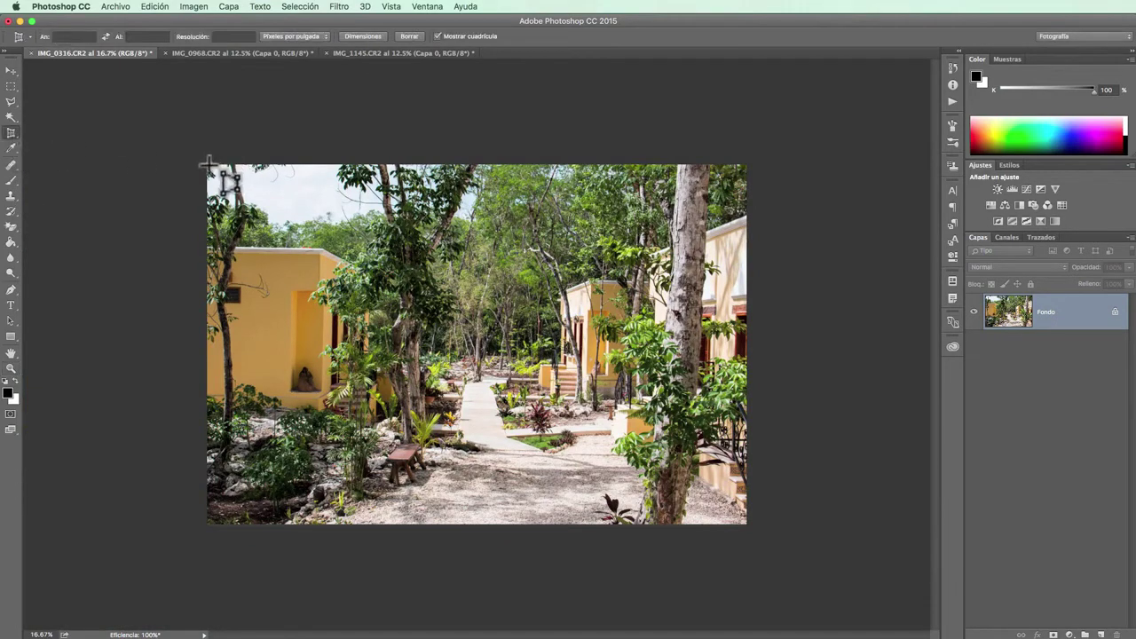
{"action": "left_click_drag", "start_coordinate": [207, 165], "coordinate": [754, 530]}
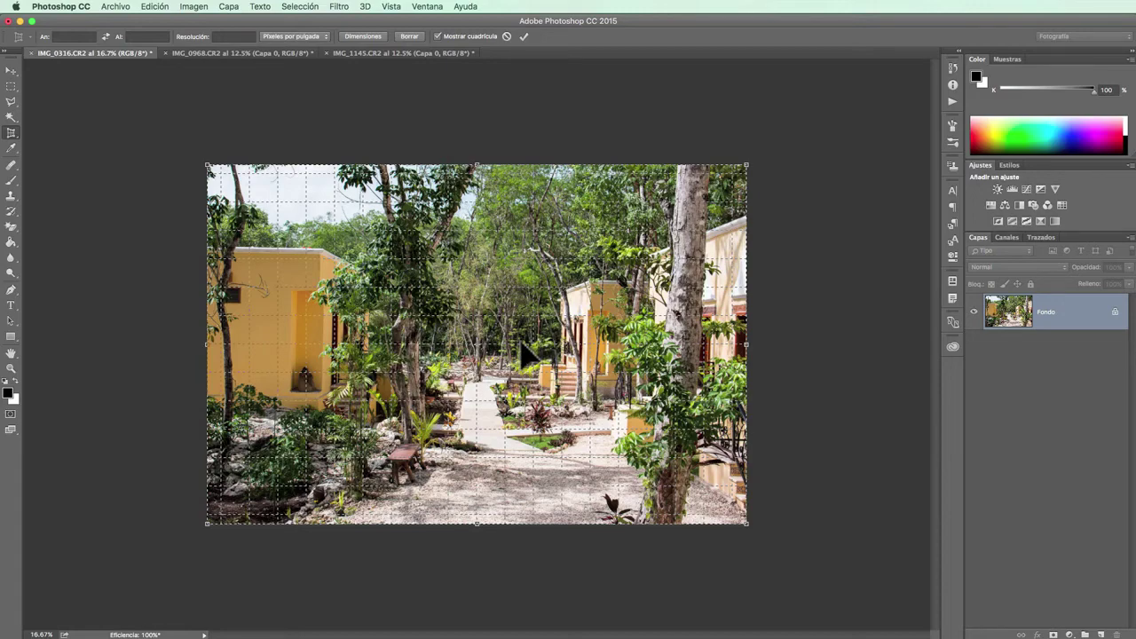
{"action": "key", "text": "super+plus"}
{"action": "key", "text": "super+plus"}
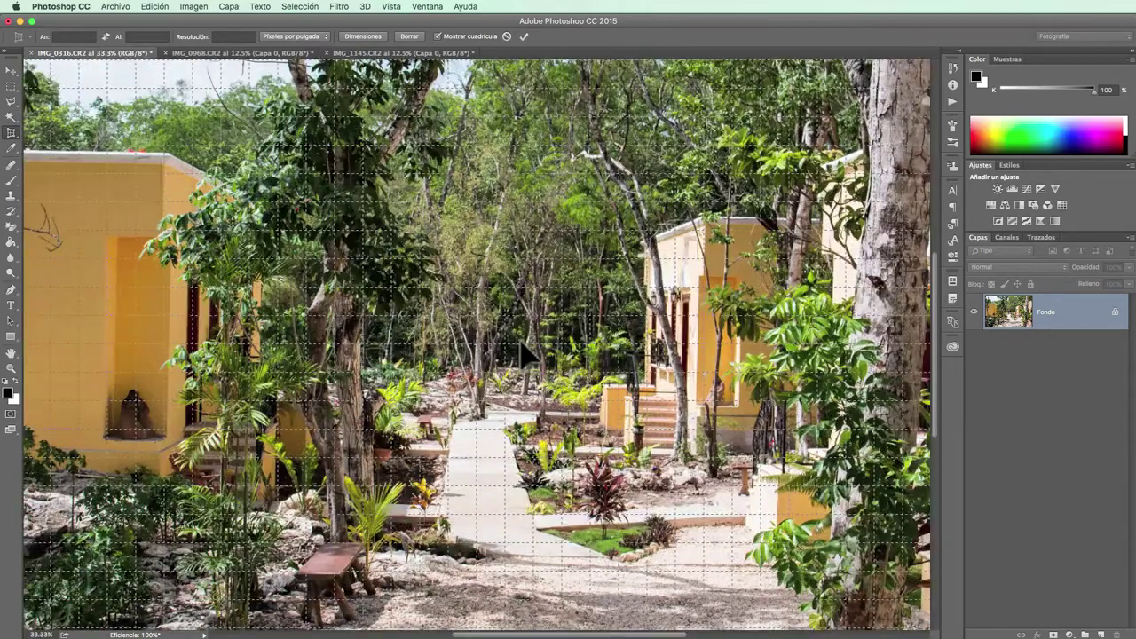
{"action": "key", "text": "super+plus"}
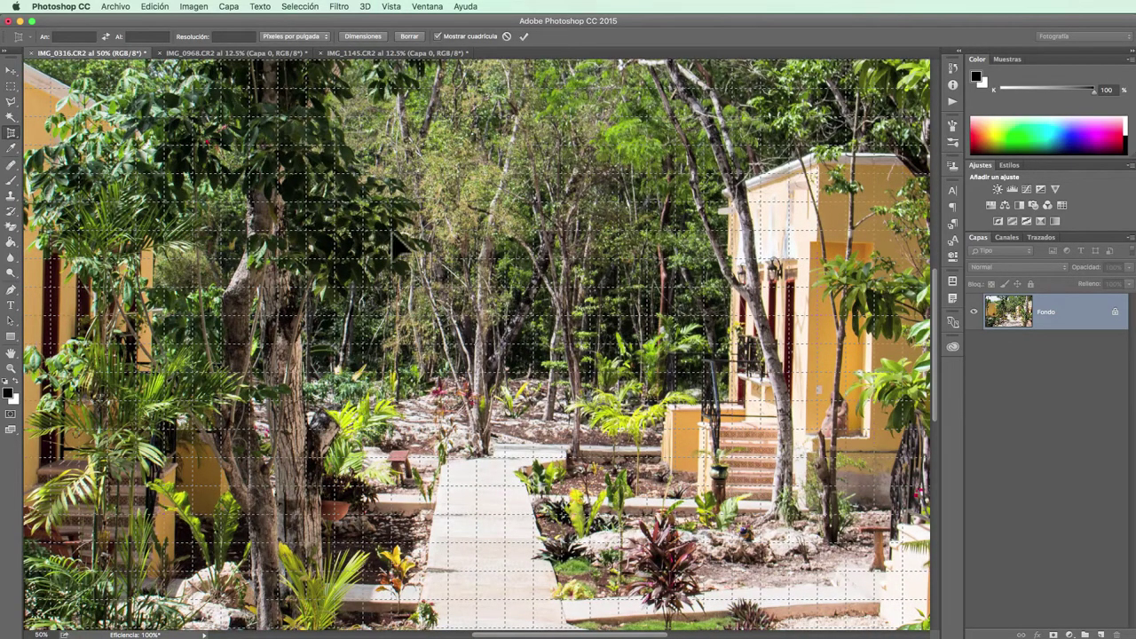
{"action": "mouse_move", "coordinate": [393, 236]}
{"action": "left_mouse_down"}
{"action": "mouse_move", "coordinate": [355, 368]}
{"action": "mouse_move", "coordinate": [368, 350]}
{"action": "mouse_move", "coordinate": [234, 317]}
{"action": "mouse_move", "coordinate": [183, 332]}
{"action": "mouse_move", "coordinate": [56, 471]}
{"action": "left_mouse_up"}
{"action": "mouse_move", "coordinate": [116, 418]}
{"action": "left_mouse_down"}
{"action": "mouse_move", "coordinate": [91, 432]}
{"action": "mouse_move", "coordinate": [77, 391]}
{"action": "mouse_move", "coordinate": [19, 368]}
{"action": "left_mouse_up"}
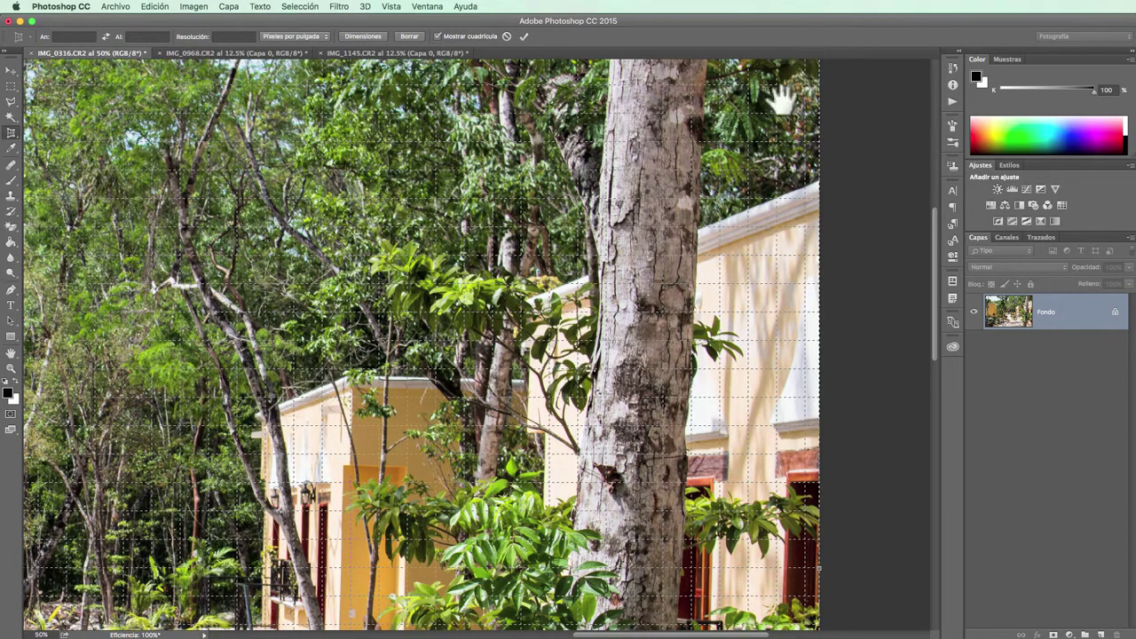
{"action": "mouse_move", "coordinate": [781, 96]}
{"action": "left_mouse_down"}
{"action": "mouse_move", "coordinate": [754, 165]}
{"action": "mouse_move", "coordinate": [748, 221]}
{"action": "left_mouse_up"}
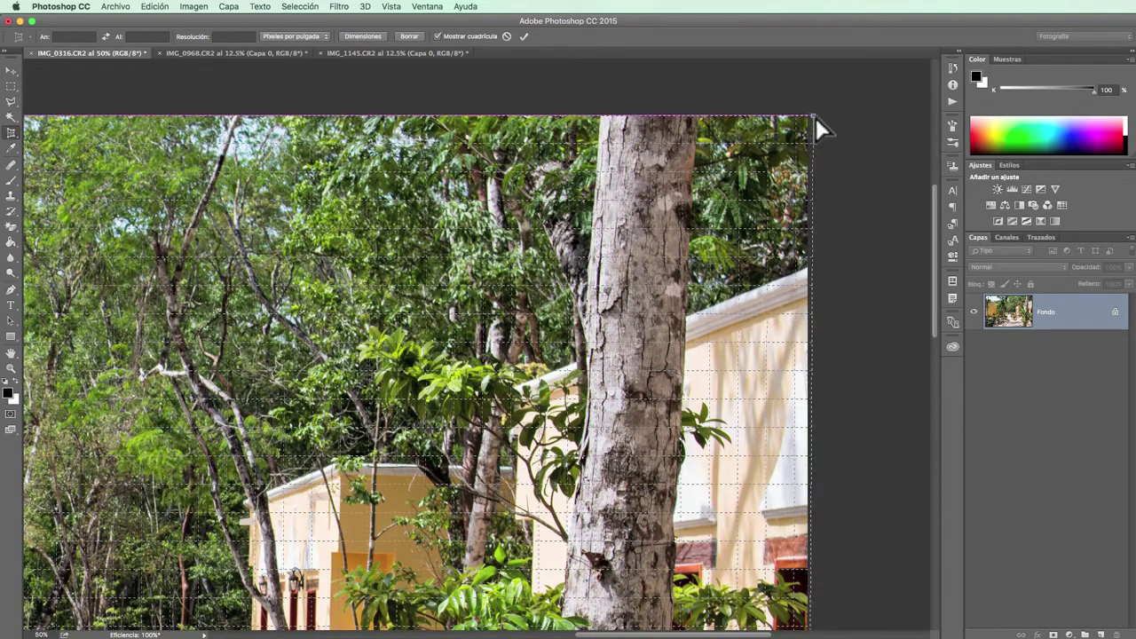
{"action": "mouse_move", "coordinate": [816, 118]}
{"action": "left_mouse_down"}
{"action": "mouse_move", "coordinate": [804, 115]}
{"action": "mouse_move", "coordinate": [918, 117]}
{"action": "mouse_move", "coordinate": [875, 112]}
{"action": "mouse_move", "coordinate": [910, 112]}
{"action": "left_mouse_up"}
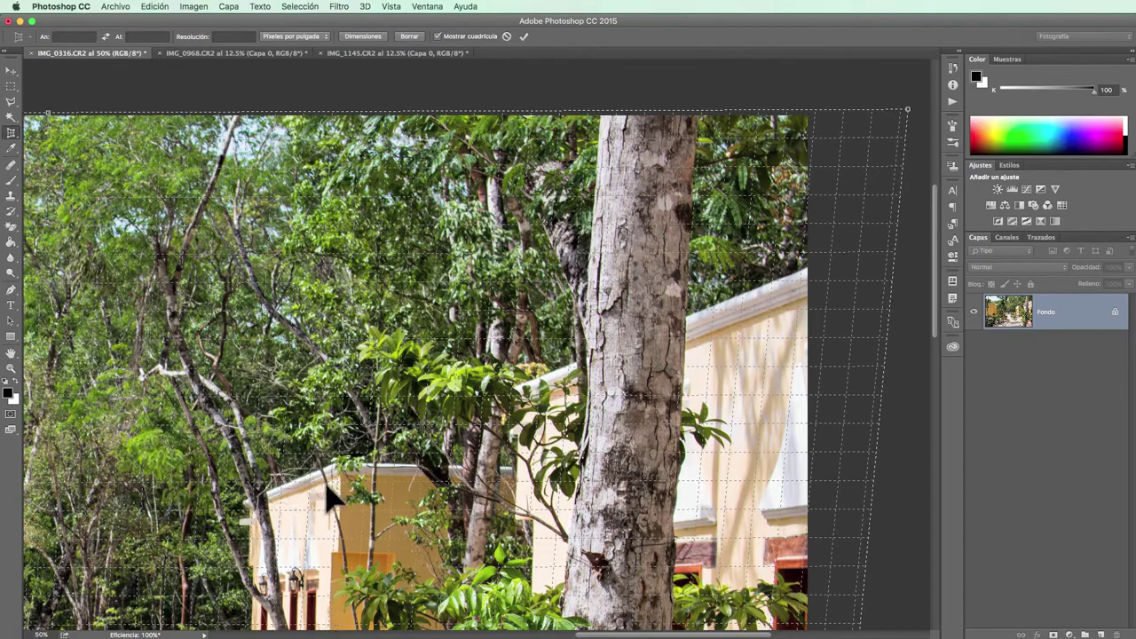
- Pan over the upper photo to inspect the yellow building, treetops and crop's right edge
{"action": "mouse_move", "coordinate": [331, 486]}
{"action": "left_mouse_down"}
{"action": "mouse_move", "coordinate": [365, 412]}
{"action": "mouse_move", "coordinate": [552, 388]}
{"action": "mouse_move", "coordinate": [525, 433]}
{"action": "left_mouse_up"}
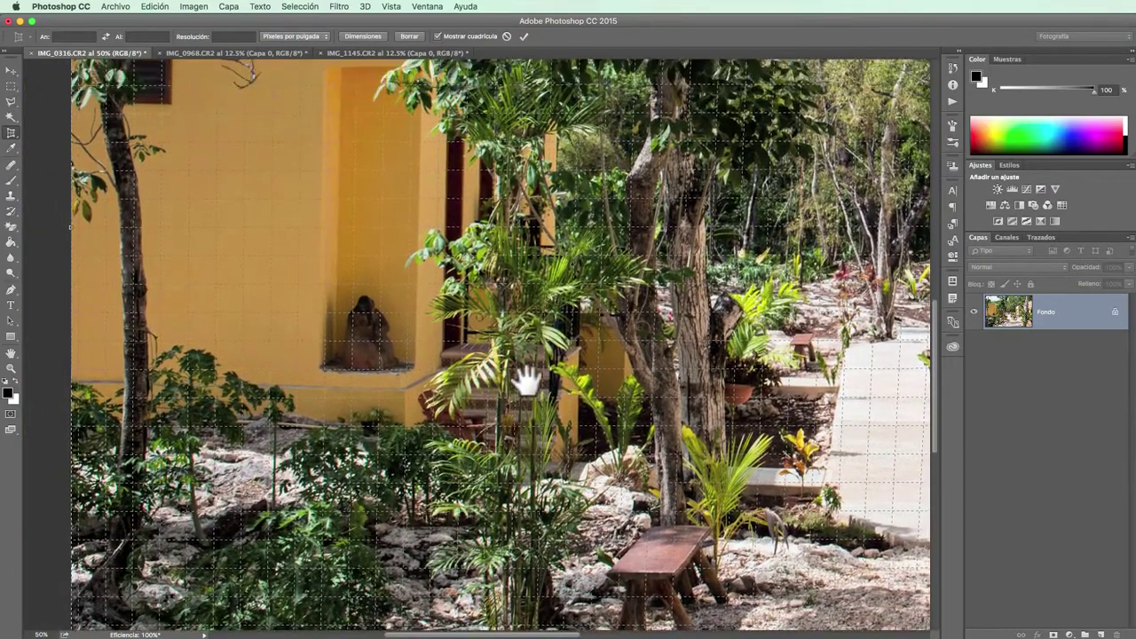
{"action": "left_click_drag", "start_coordinate": [525, 381], "coordinate": [521, 418]}
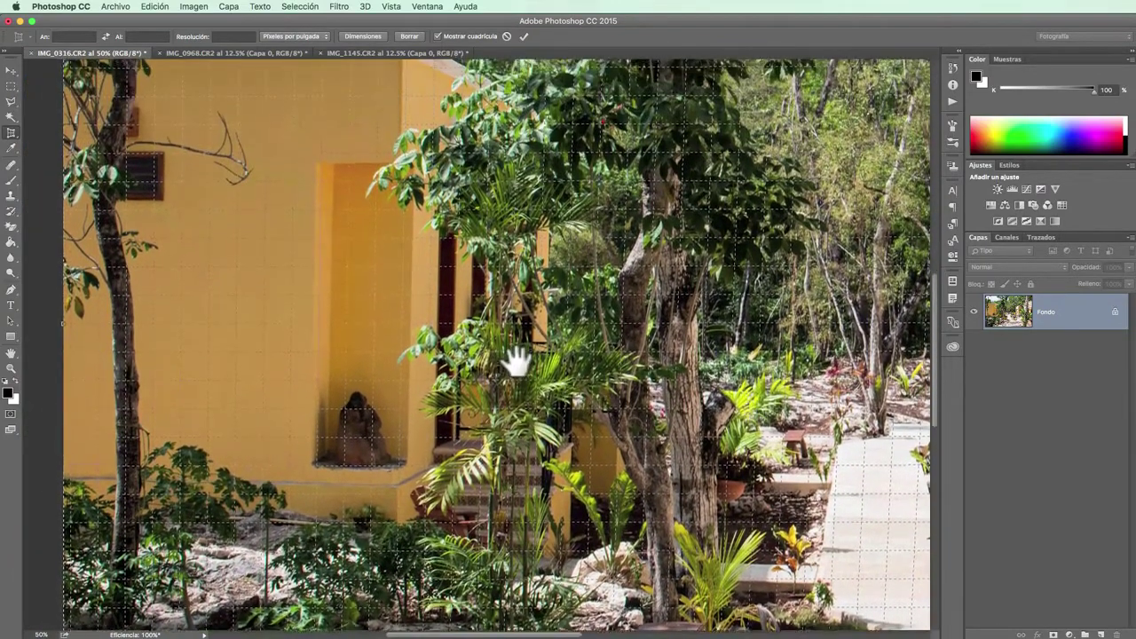
{"action": "left_click_drag", "start_coordinate": [515, 363], "coordinate": [507, 400]}
{"action": "mouse_move", "coordinate": [489, 355]}
{"action": "left_mouse_down"}
{"action": "mouse_move", "coordinate": [500, 330]}
{"action": "mouse_move", "coordinate": [268, 320]}
{"action": "left_mouse_up"}
{"action": "left_click_drag", "start_coordinate": [510, 329], "coordinate": [405, 310]}
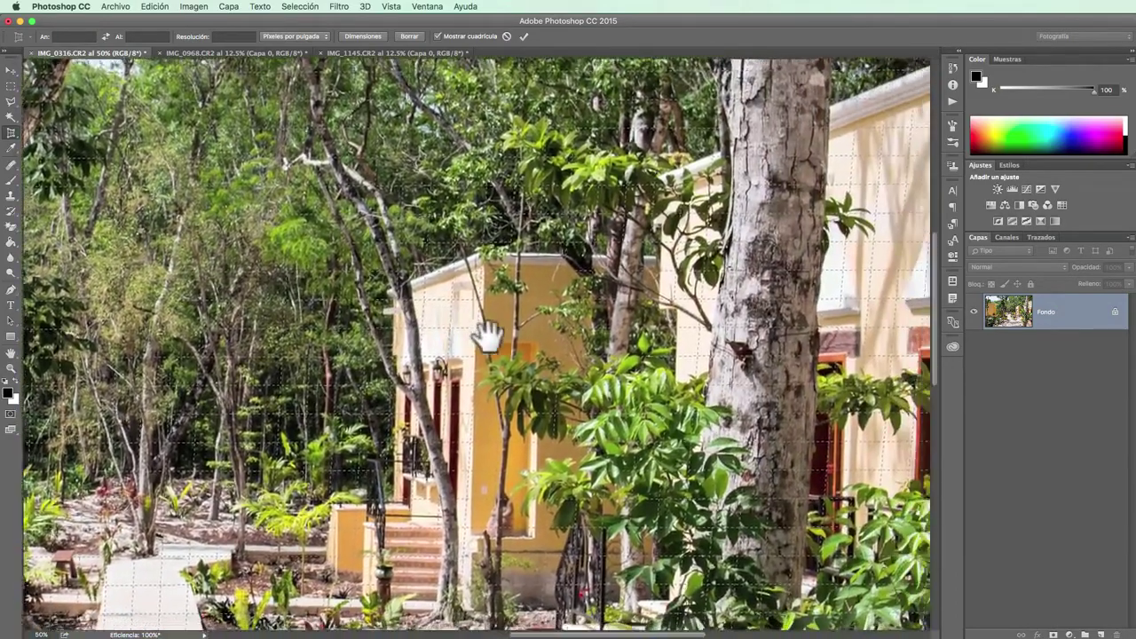
{"action": "left_click_drag", "start_coordinate": [485, 332], "coordinate": [273, 325]}
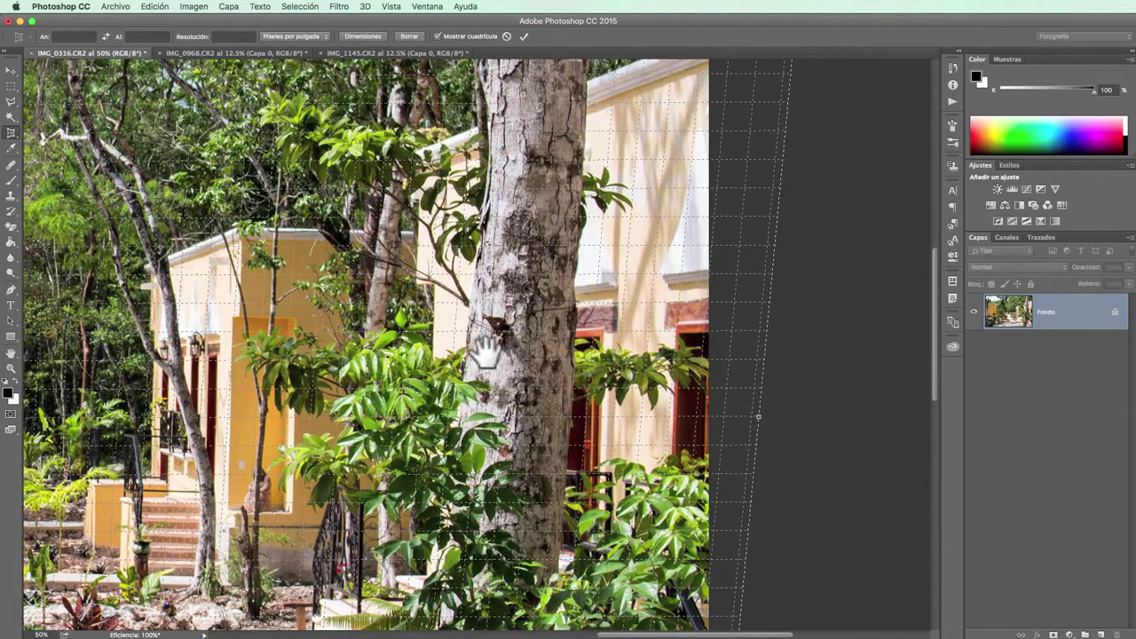
- Angle the perspective crop's bottom-right corner about -5.5° to follow the building's verticals
{"action": "scroll", "coordinate": [487, 351], "scroll_direction": "down", "scroll_amount": 2}
{"action": "scroll", "coordinate": [482, 304], "scroll_direction": "down", "scroll_amount": 2}
{"action": "scroll", "coordinate": [474, 329], "scroll_direction": "down", "scroll_amount": 2}
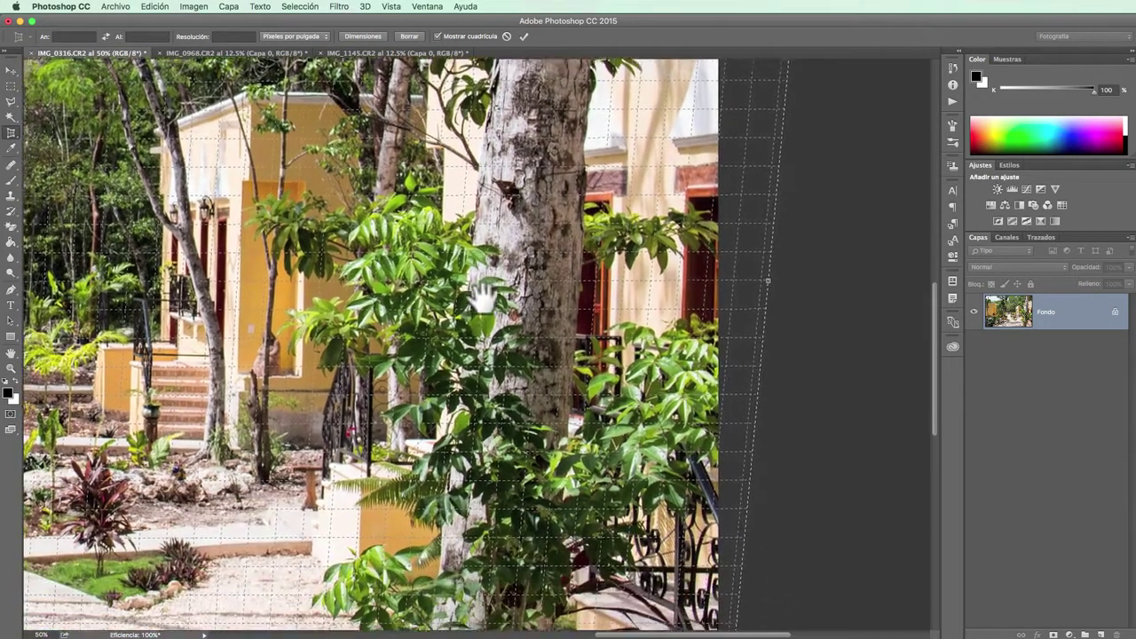
{"action": "scroll", "coordinate": [482, 296], "scroll_direction": "down", "scroll_amount": 2}
{"action": "scroll", "coordinate": [462, 337], "scroll_direction": "down", "scroll_amount": 2}
{"action": "scroll", "coordinate": [466, 319], "scroll_direction": "down", "scroll_amount": 1}
{"action": "scroll", "coordinate": [464, 311], "scroll_direction": "down", "scroll_amount": 1}
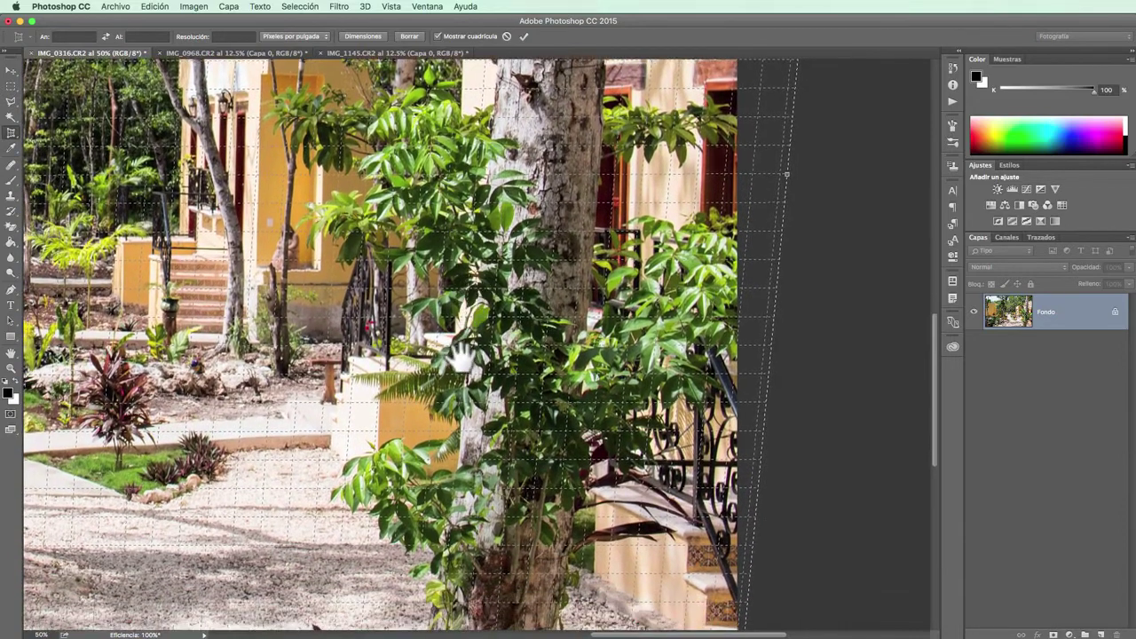
{"action": "scroll", "coordinate": [463, 302], "scroll_direction": "down", "scroll_amount": 1}
{"action": "scroll", "coordinate": [462, 299], "scroll_direction": "down", "scroll_amount": 1}
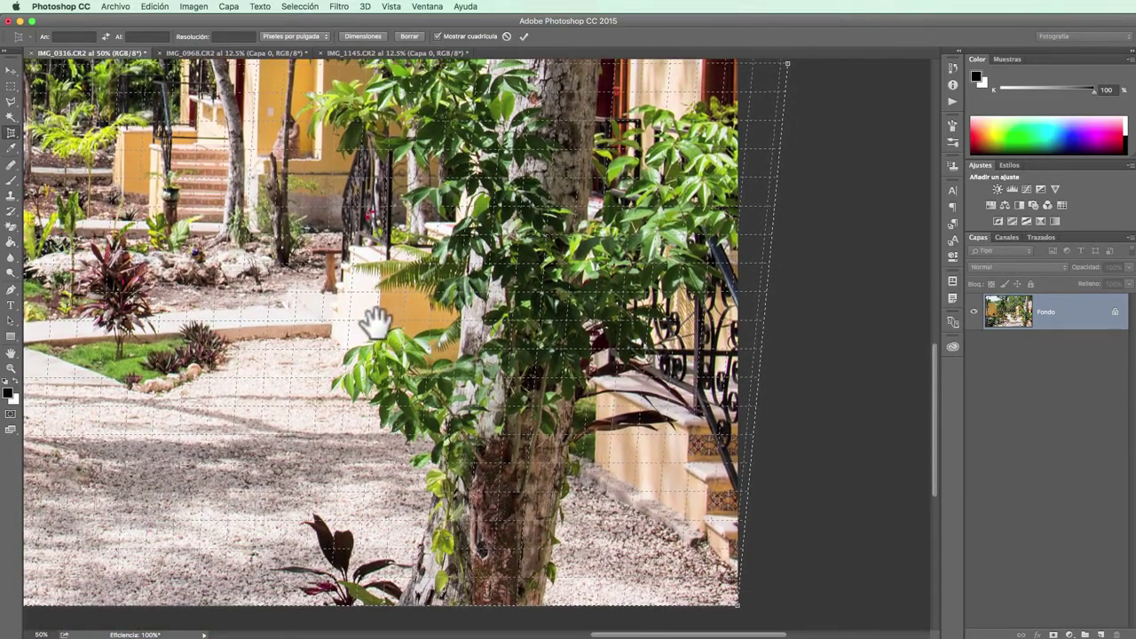
{"action": "left_click_drag", "start_coordinate": [442, 355], "coordinate": [436, 316]}
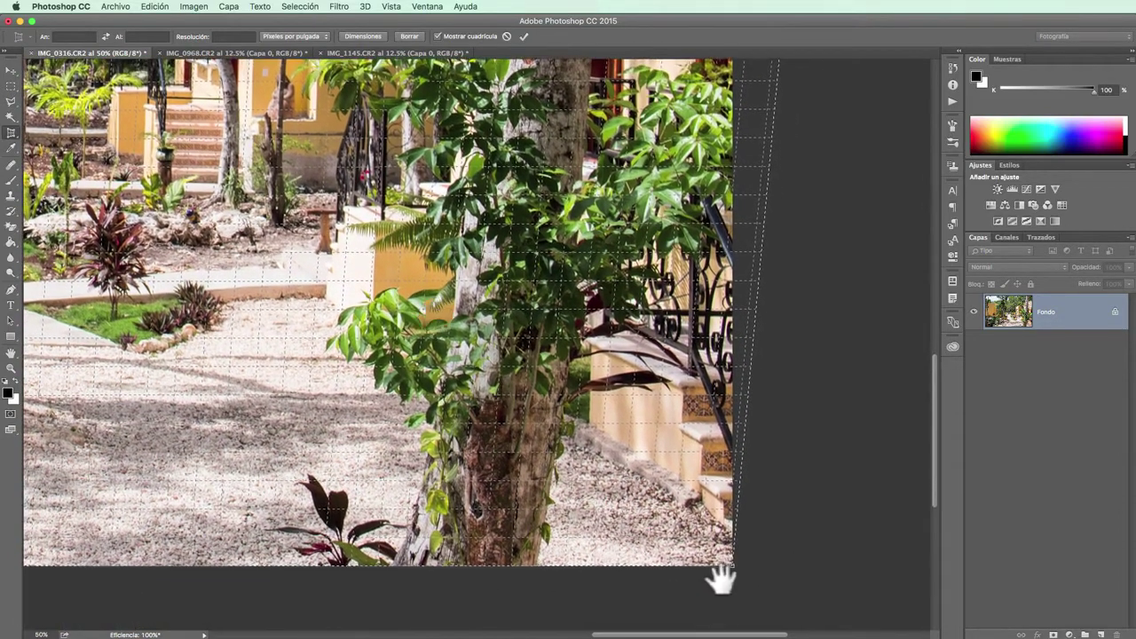
{"action": "left_click_drag", "start_coordinate": [734, 568], "coordinate": [737, 567]}
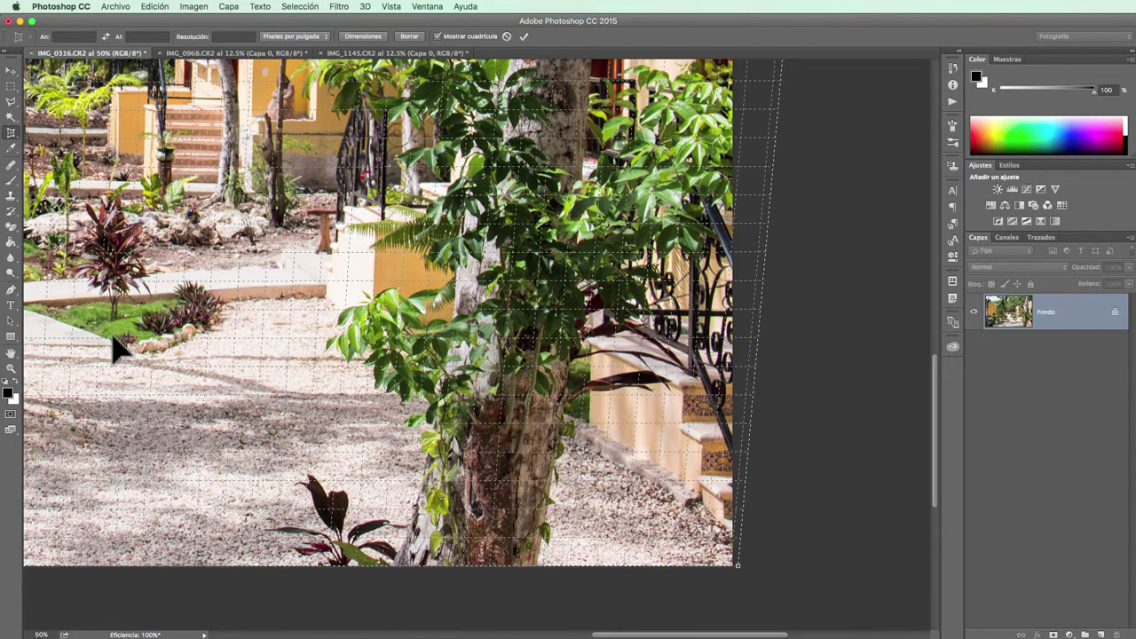
{"action": "key", "text": "super+minus"}
{"action": "key", "text": "super+minus"}
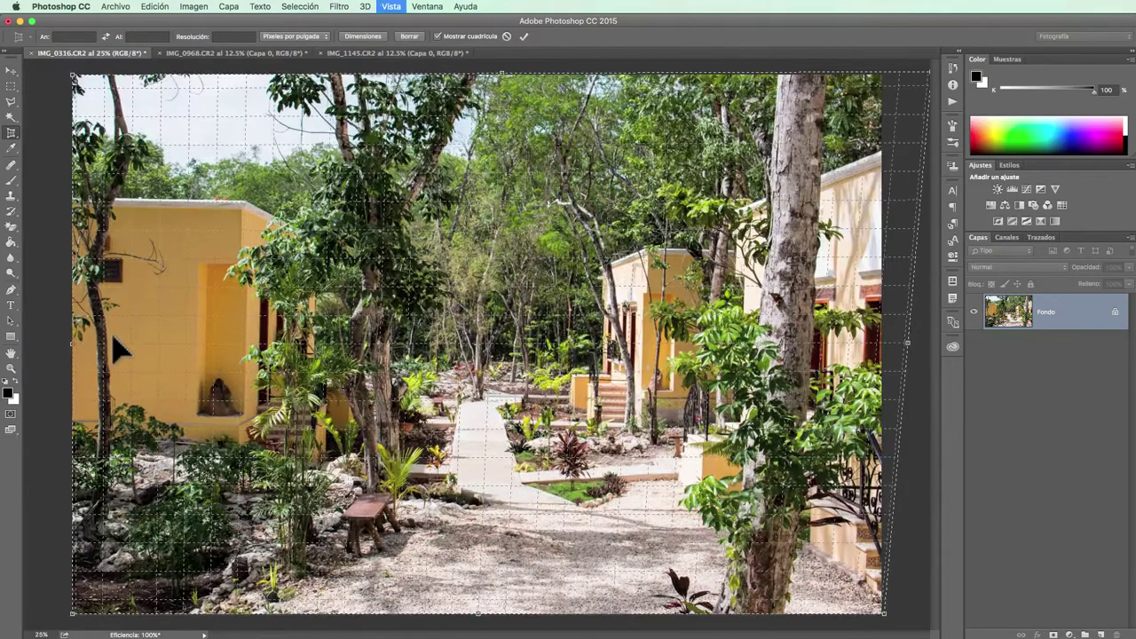
- Commit the perspective crop, straightening the walkway photo with a white wedge on the right
{"action": "key", "text": "super+minus"}
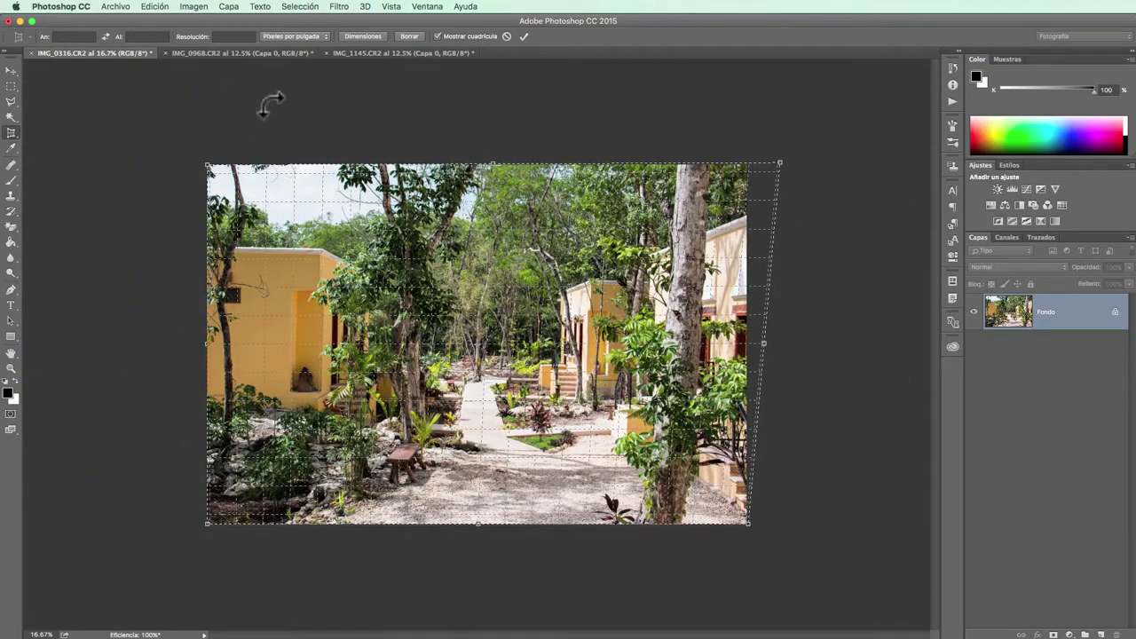
{"action": "left_click", "coordinate": [524, 37]}
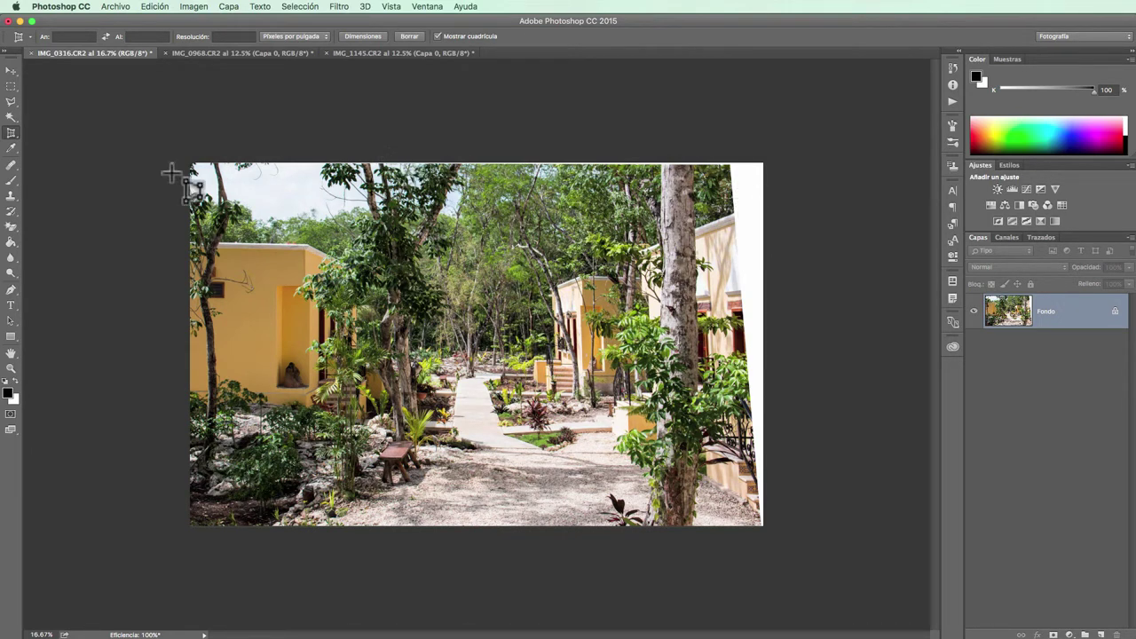
- Crop the right edge inward with the regular Crop Tool to remove the white wedge
{"action": "right_click", "coordinate": [12, 133]}
{"action": "left_click", "coordinate": [56, 129]}
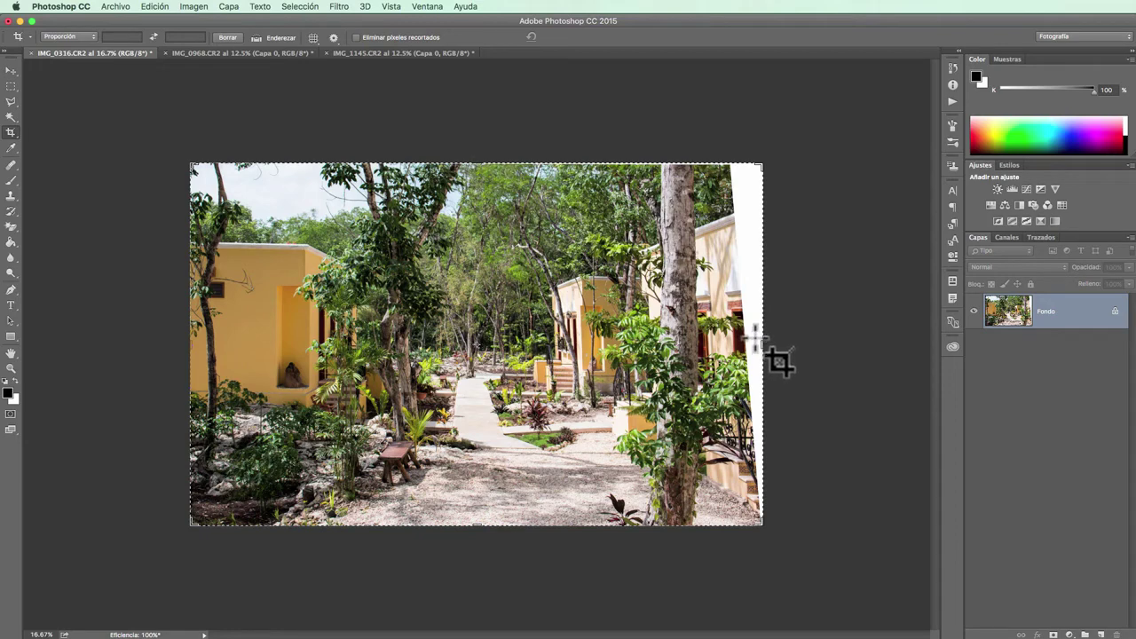
{"action": "left_click_drag", "start_coordinate": [759, 341], "coordinate": [746, 341]}
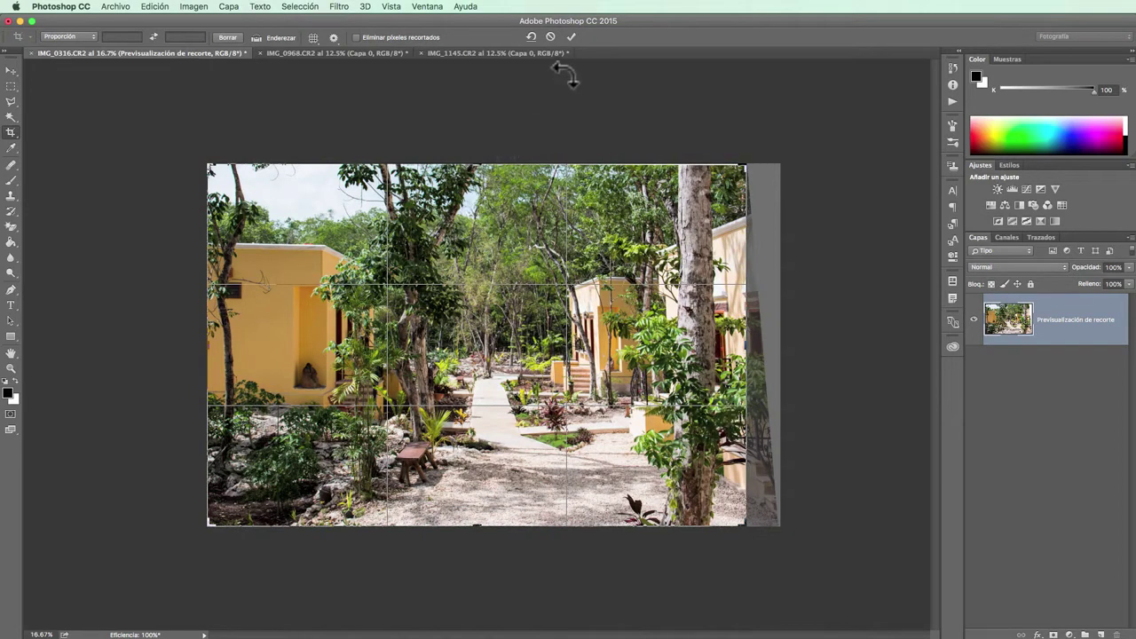
{"action": "left_click", "coordinate": [571, 36]}
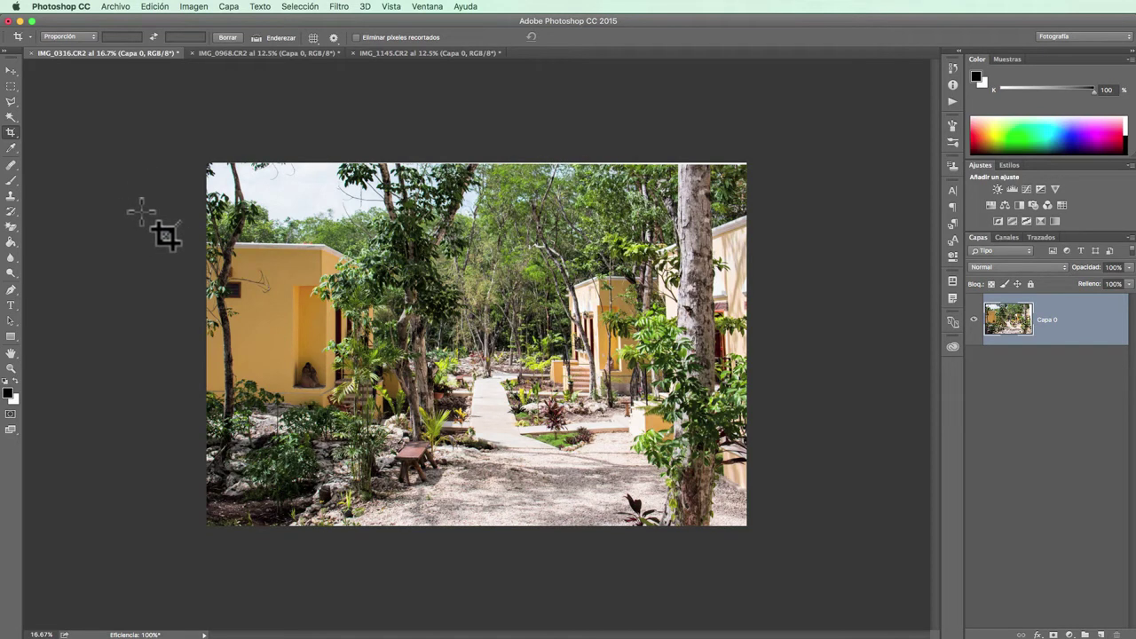
- Recrop the photo with a slightly adjusted top edge
{"action": "left_click", "coordinate": [12, 135]}
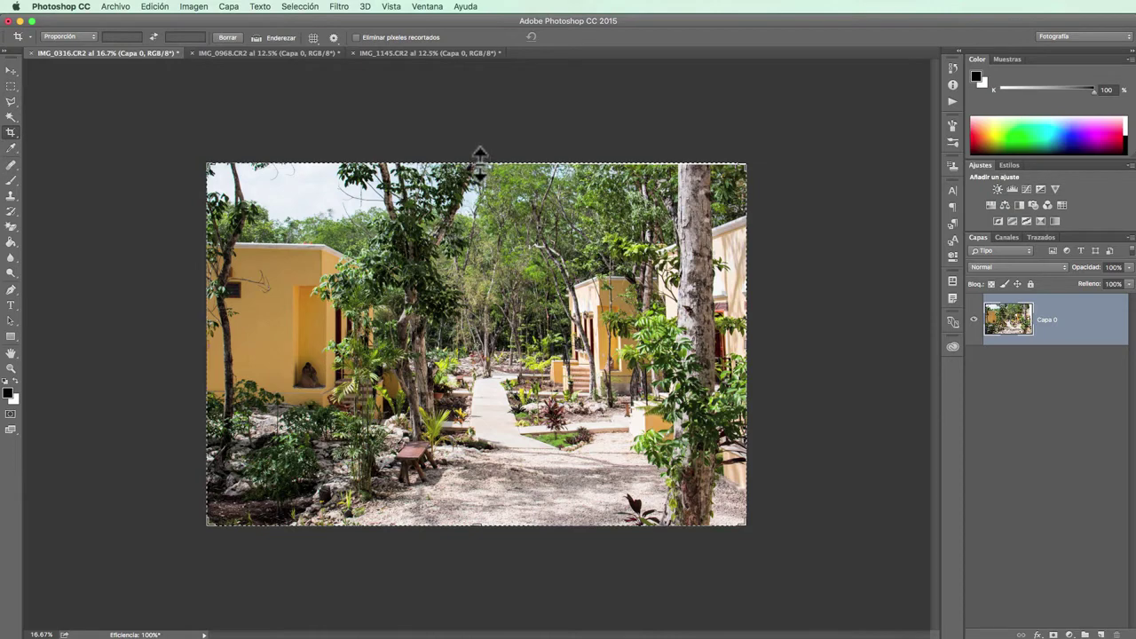
{"action": "left_click_drag", "start_coordinate": [480, 164], "coordinate": [479, 167]}
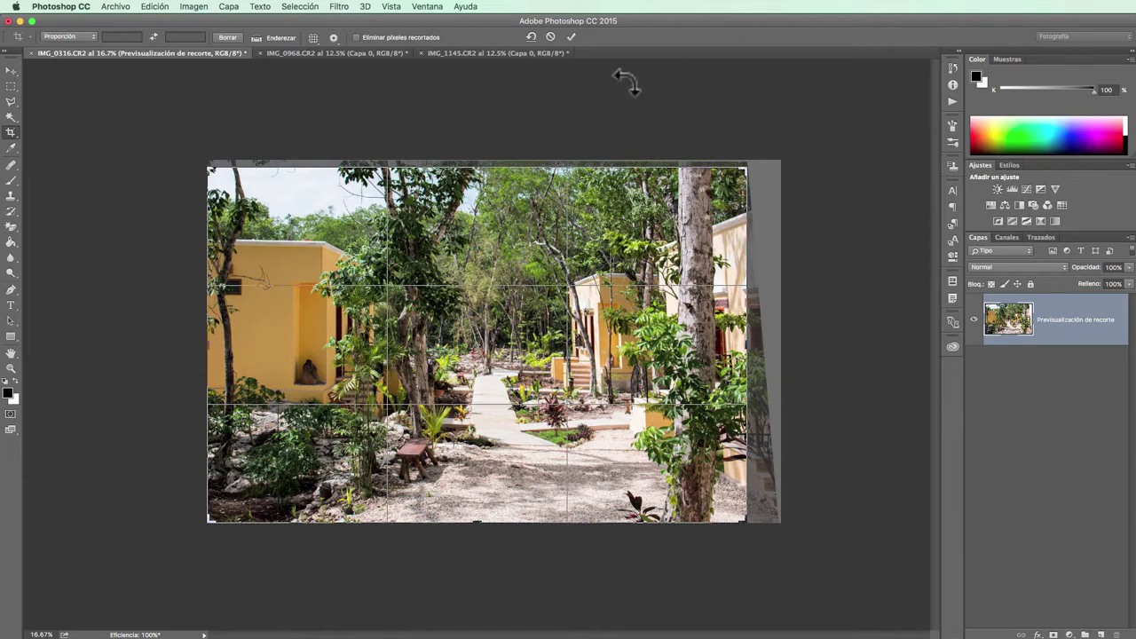
{"action": "left_click", "coordinate": [570, 36]}
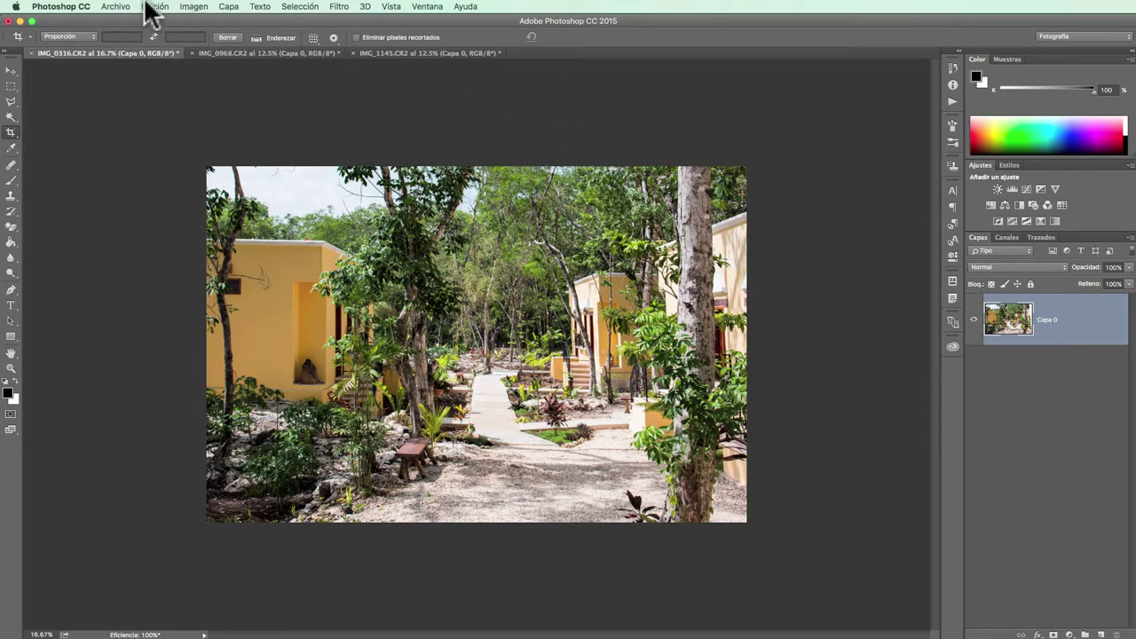
{"action": "left_click", "coordinate": [151, 7]}
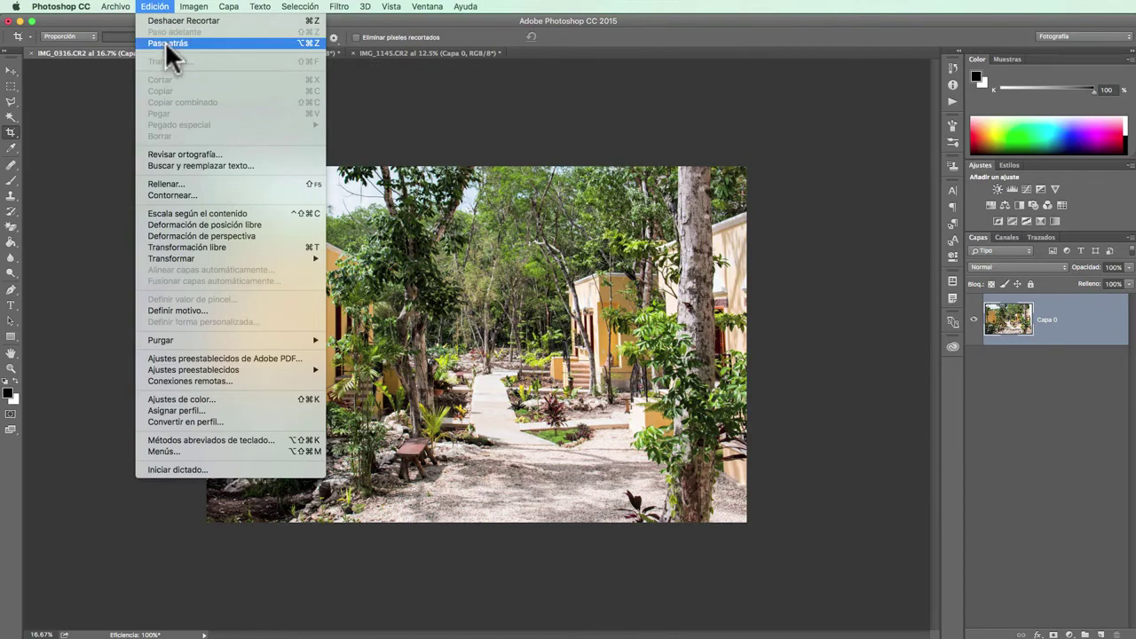
{"action": "left_click", "coordinate": [165, 42]}
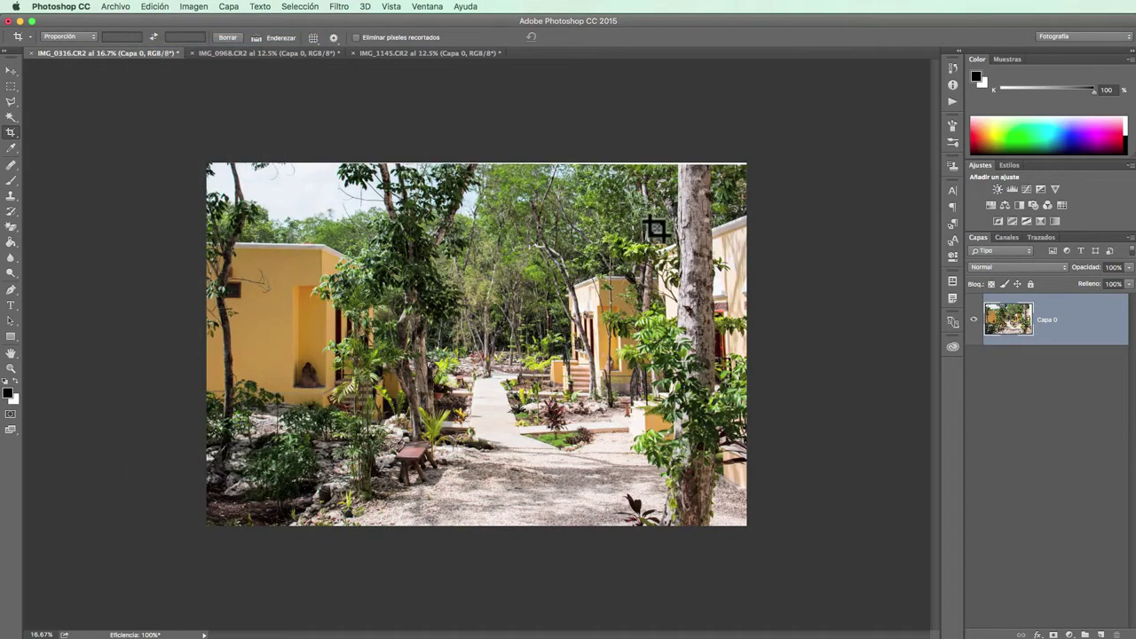
{"action": "left_click", "coordinate": [155, 7]}
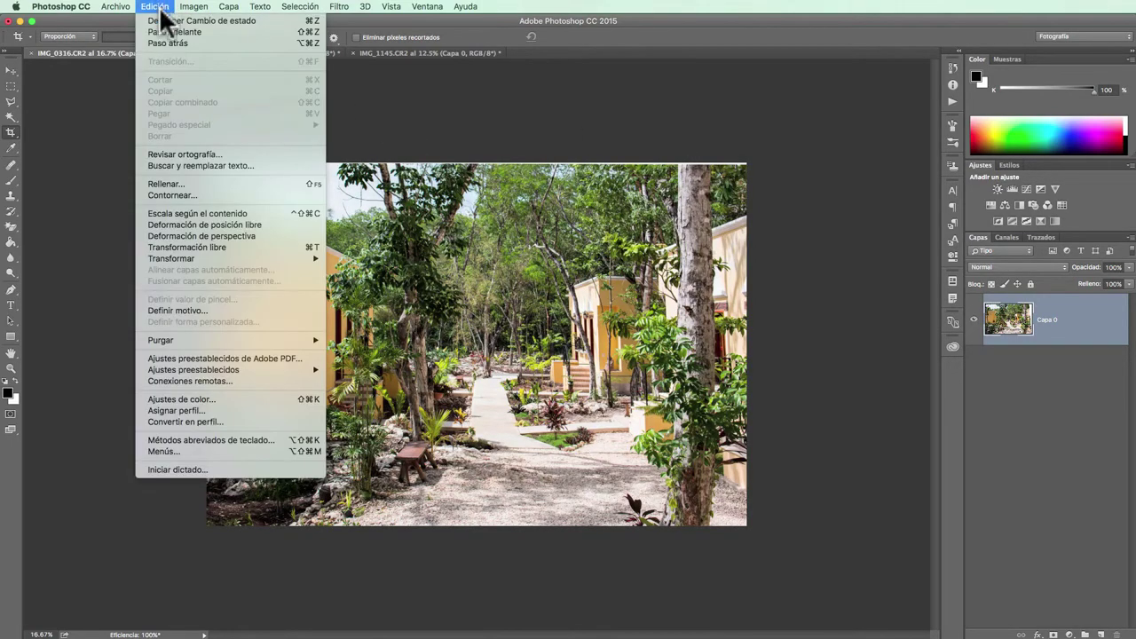
{"action": "left_click", "coordinate": [163, 41]}
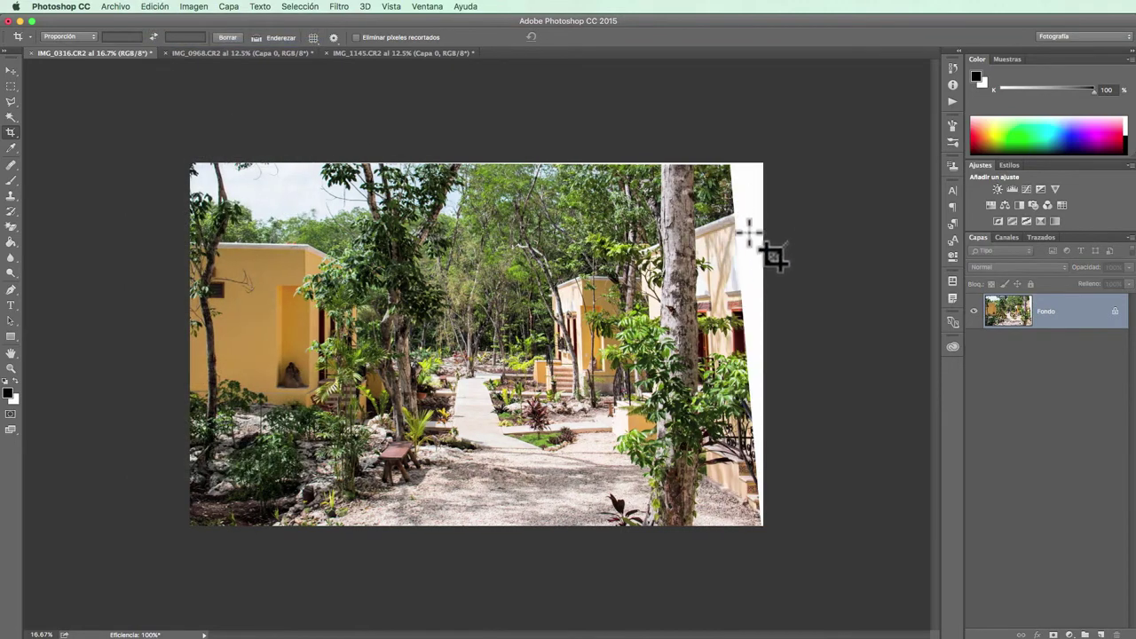
{"action": "left_click", "coordinate": [156, 7]}
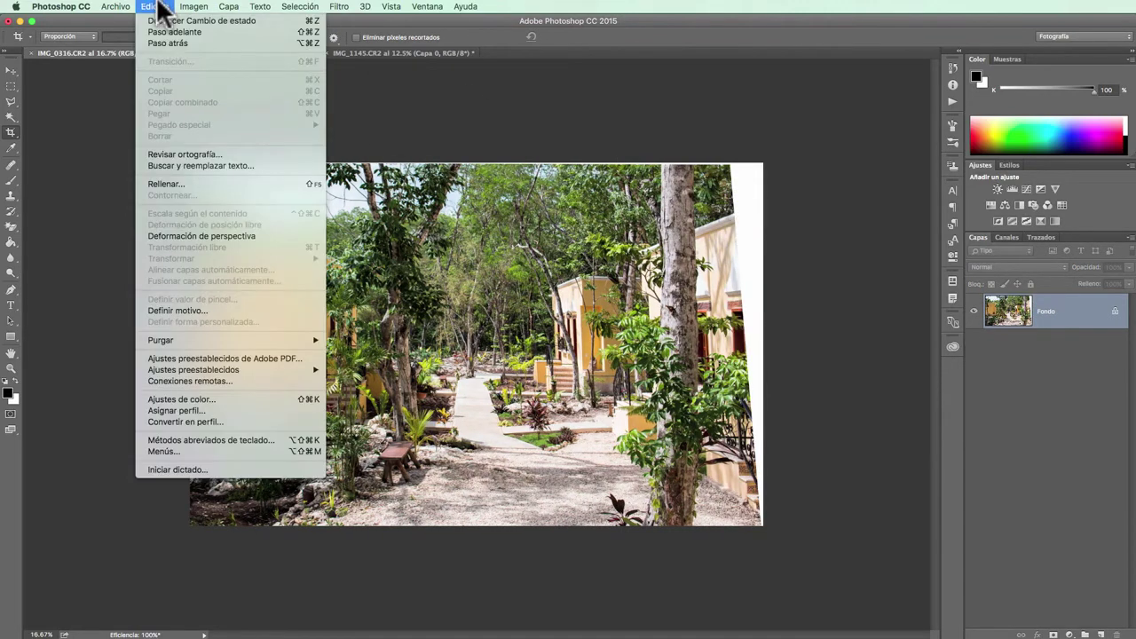
{"action": "left_click", "coordinate": [158, 44]}
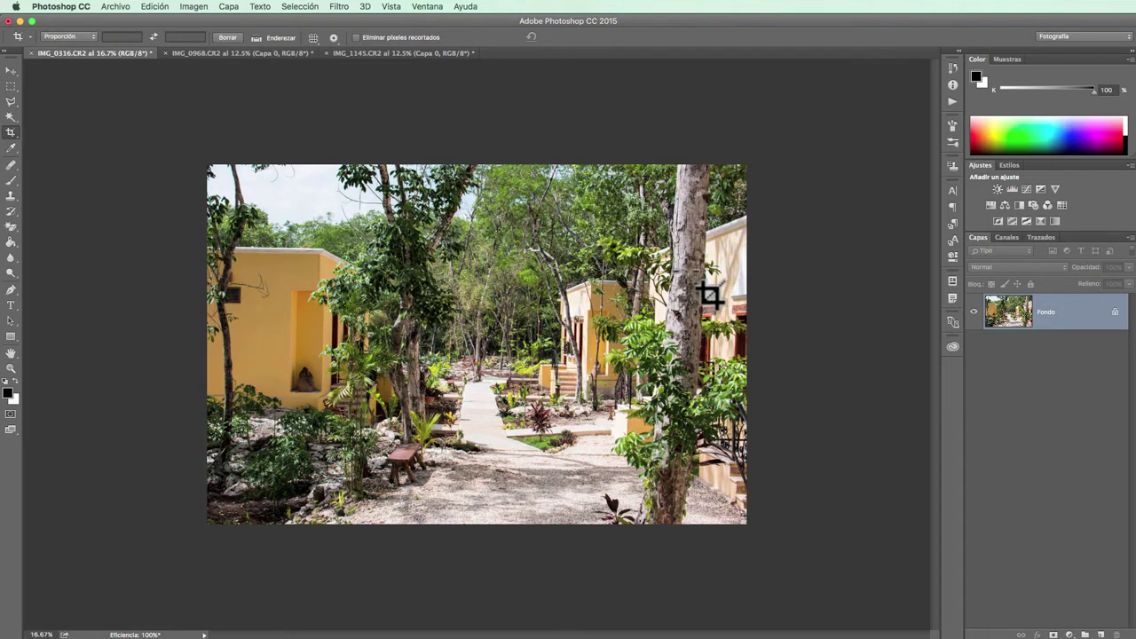
{"action": "left_click", "coordinate": [155, 7]}
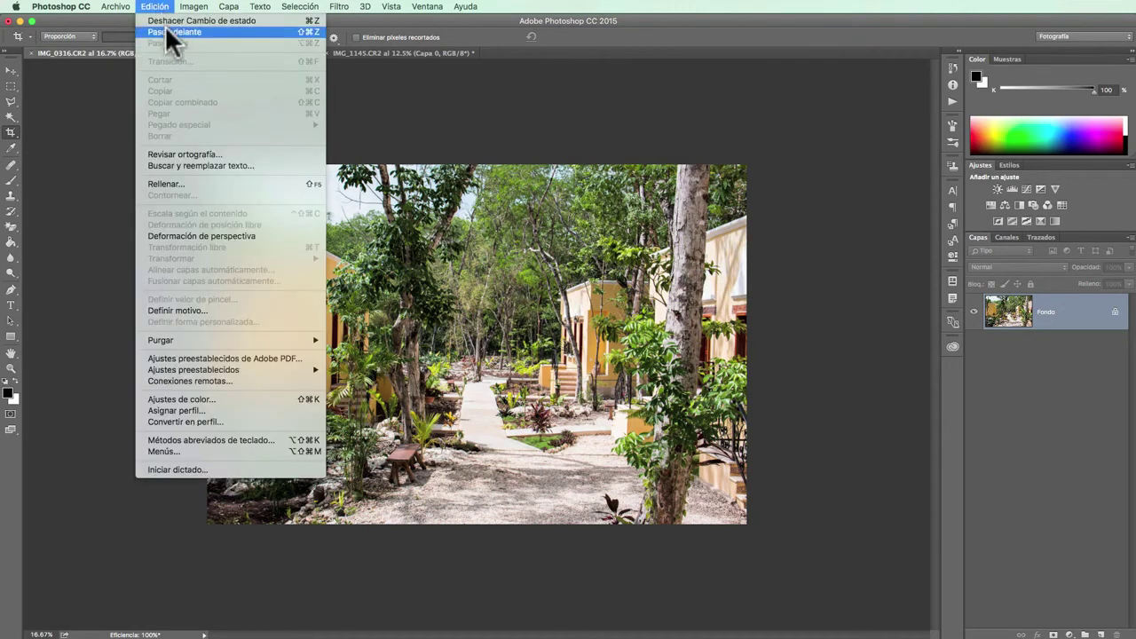
{"action": "left_click", "coordinate": [182, 31]}
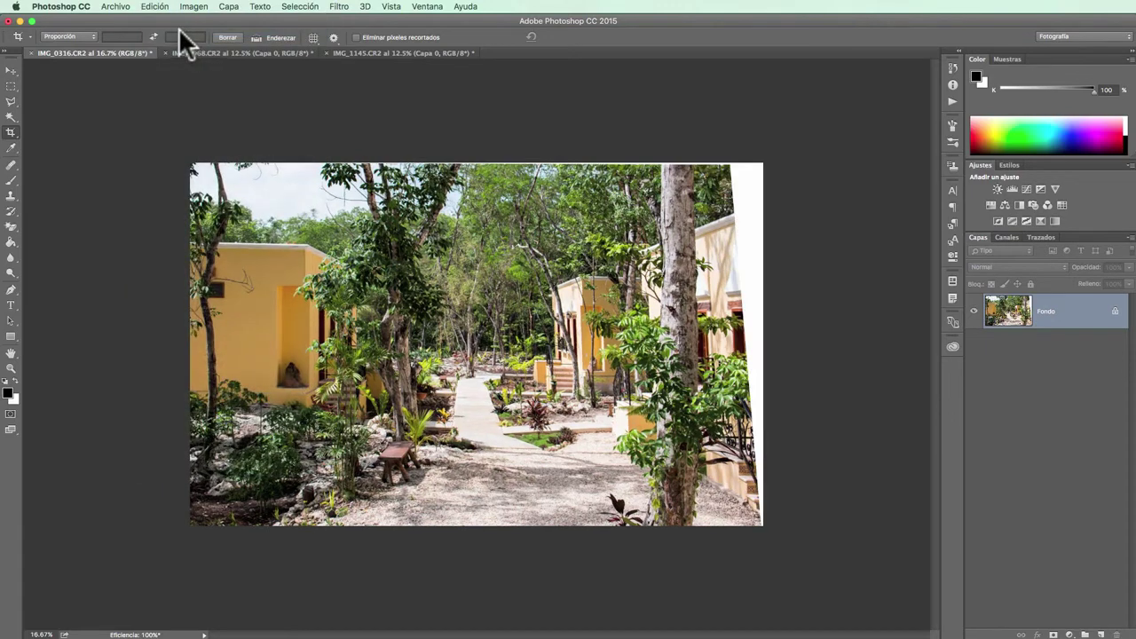
{"action": "left_click", "coordinate": [162, 7]}
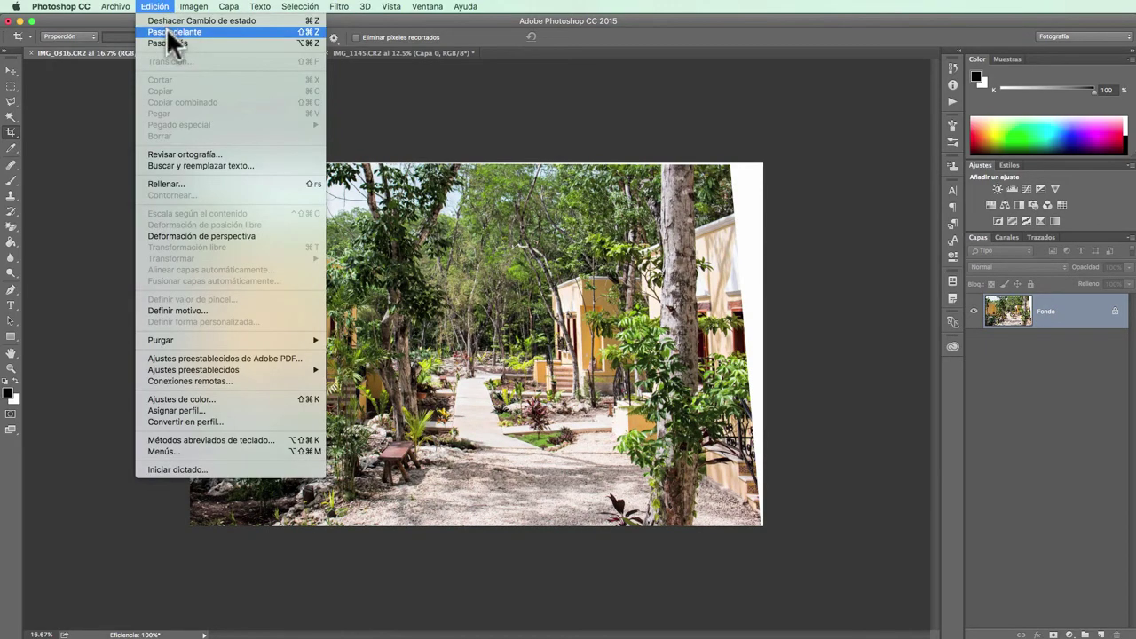
{"action": "left_click", "coordinate": [168, 32]}
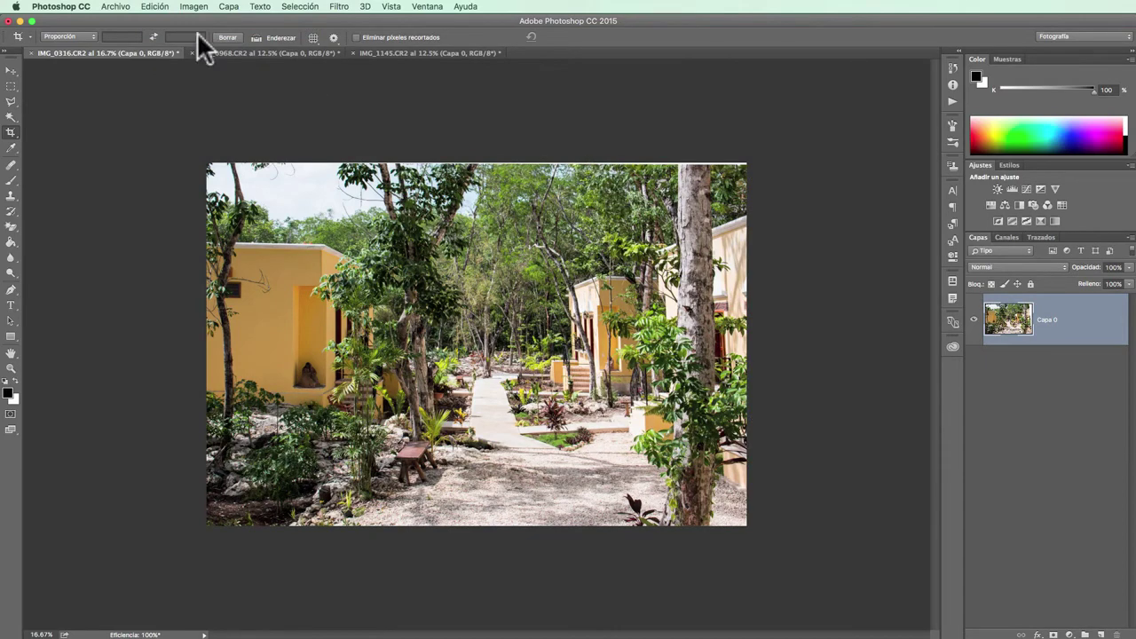
{"action": "left_click", "coordinate": [157, 8]}
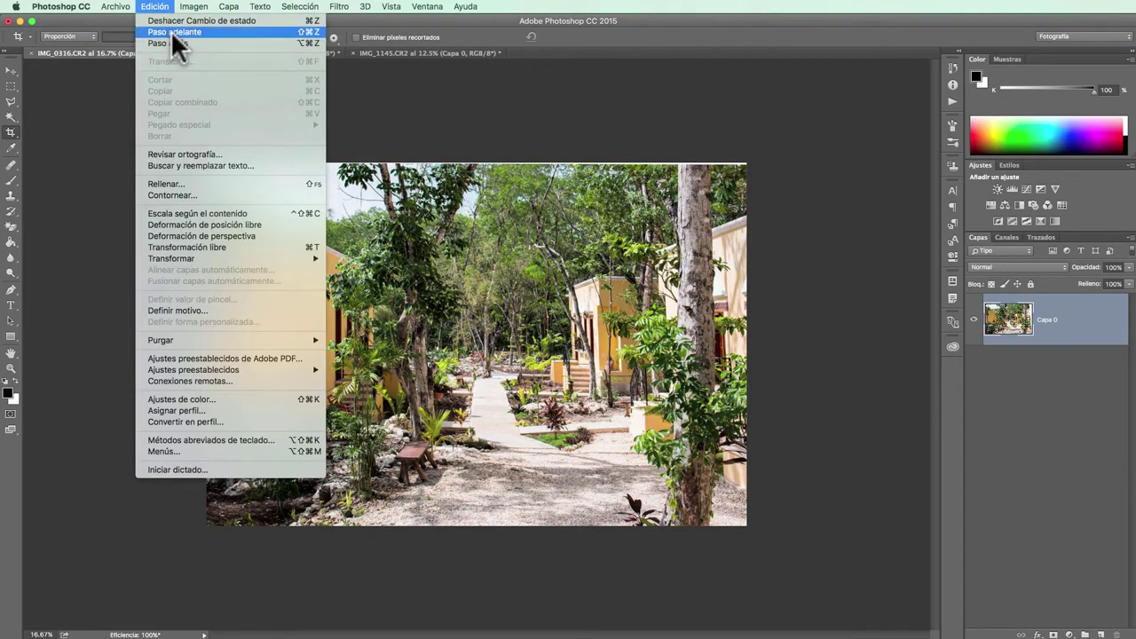
{"action": "left_click", "coordinate": [170, 31]}
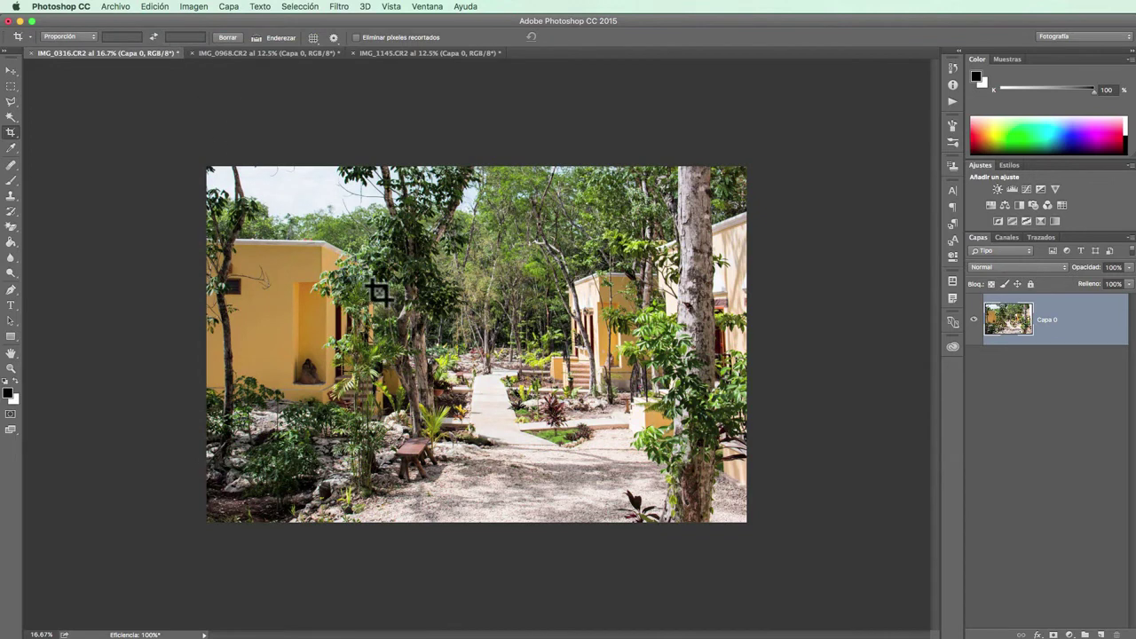